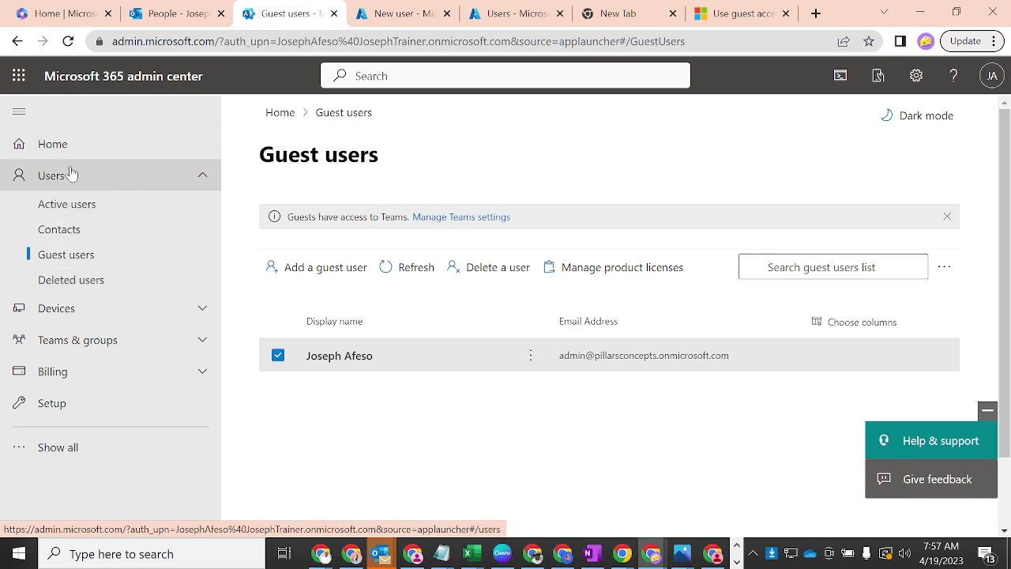
- Block the first user in the active users list from signing in and save the change
left_click(75, 207)
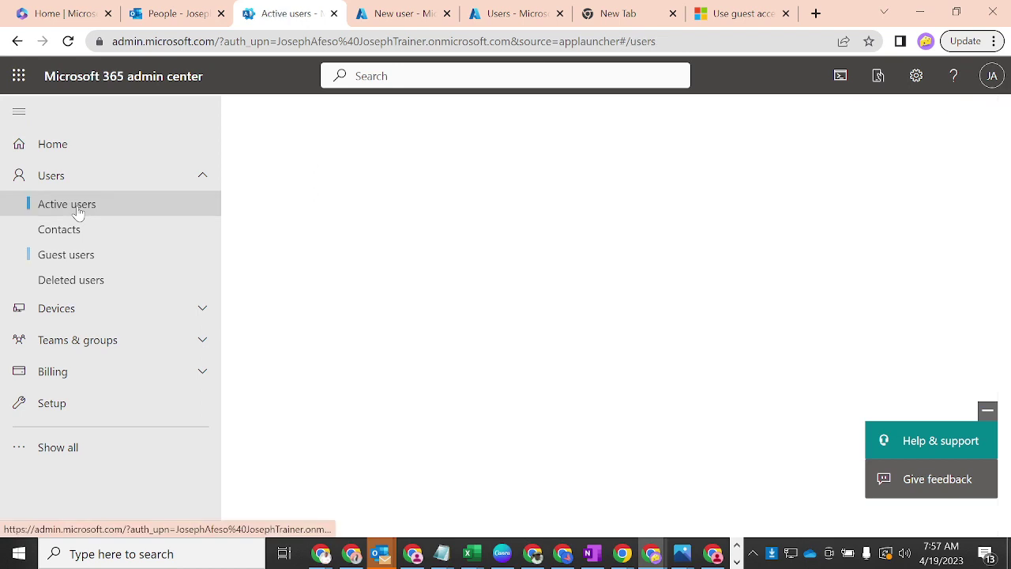
left_click(987, 415)
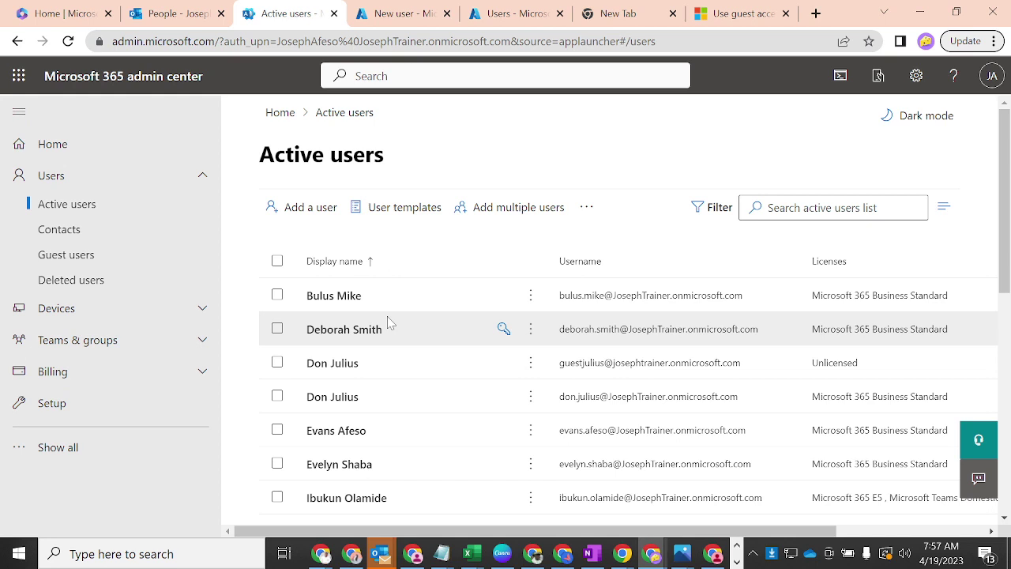
left_click(336, 302)
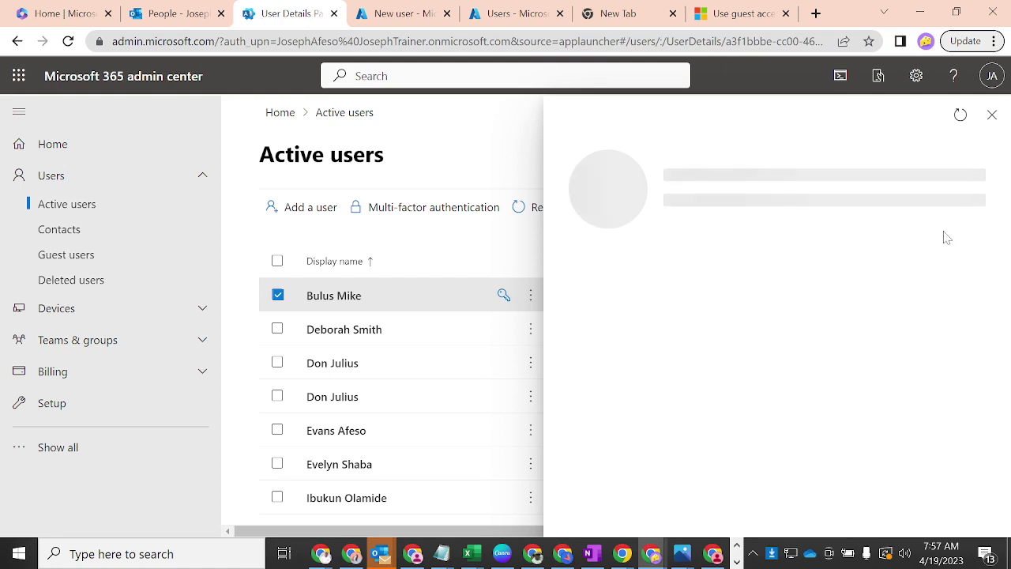
left_click(823, 213)
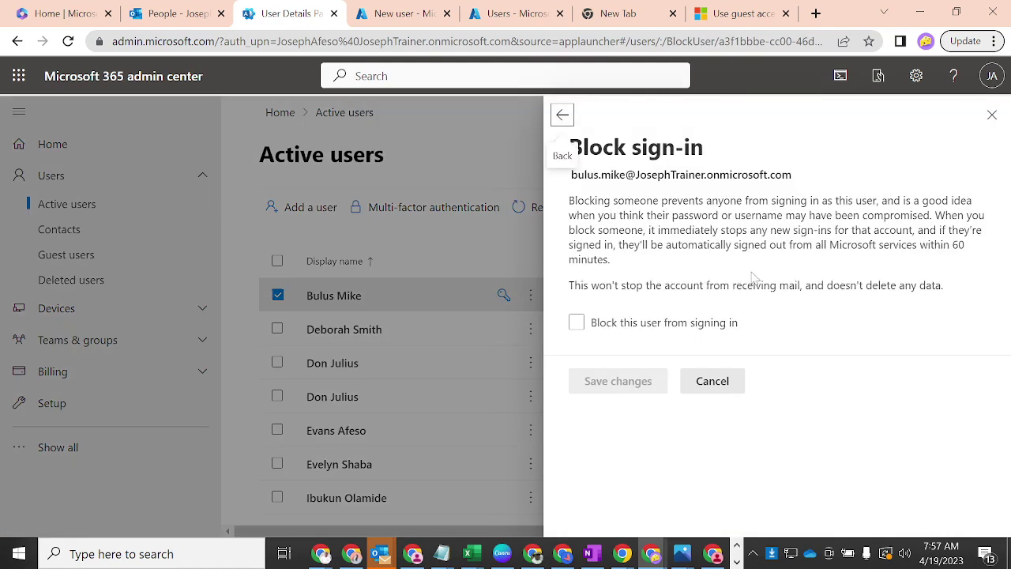
left_click(576, 324)
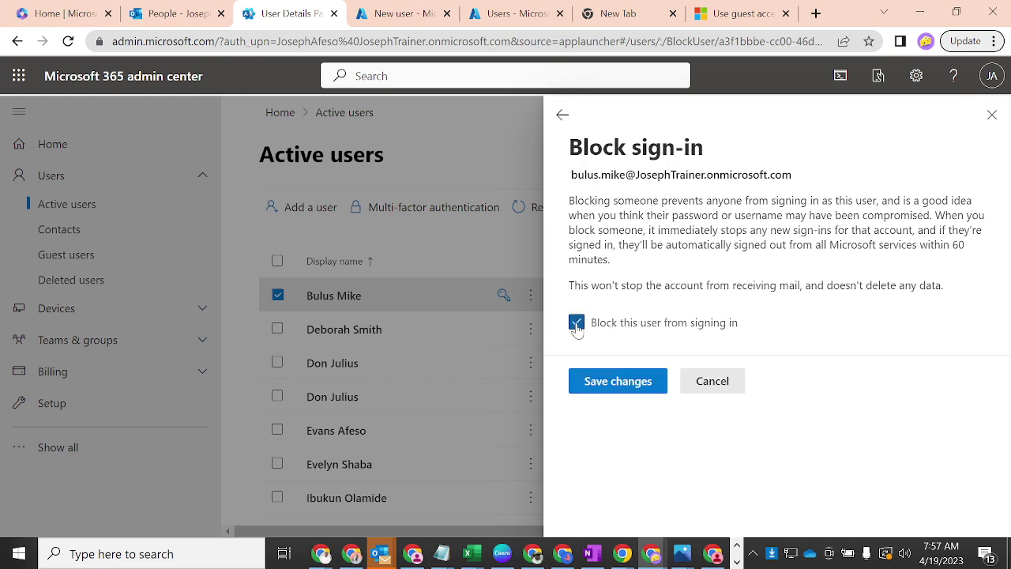
left_click(613, 381)
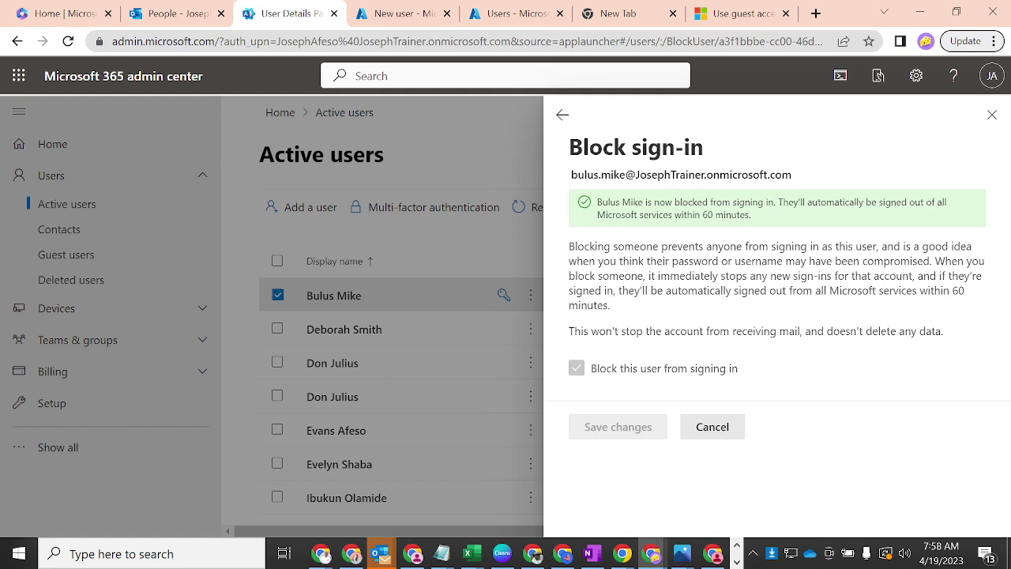
- Read the explanation of how blocking sign-in affects the account, and return to the user's details
left_click_drag(873, 247, 747, 276)
left_click(903, 317)
left_click_drag(930, 261, 809, 261)
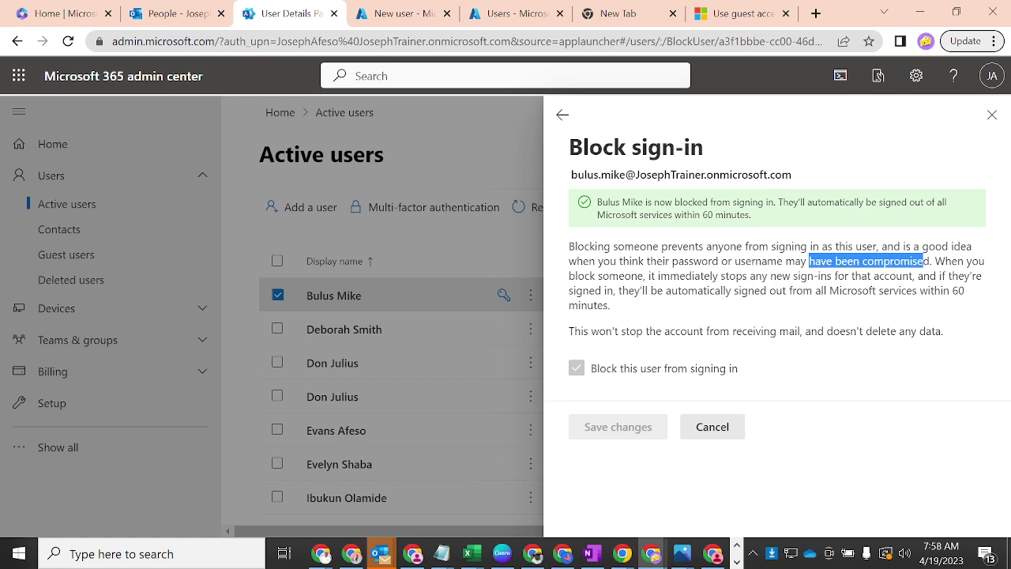
left_click_drag(873, 276, 917, 276)
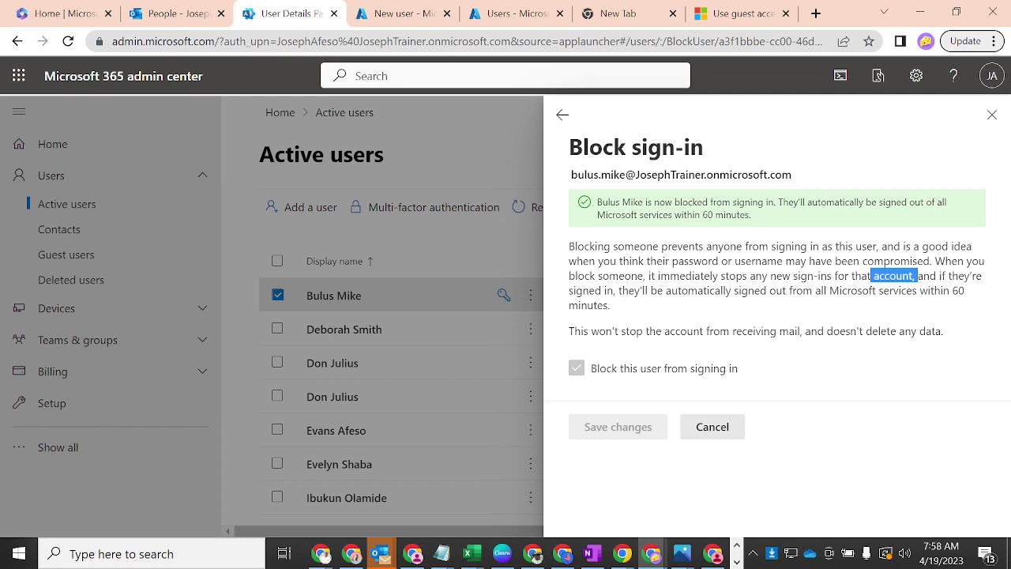
left_click_drag(971, 298, 790, 290)
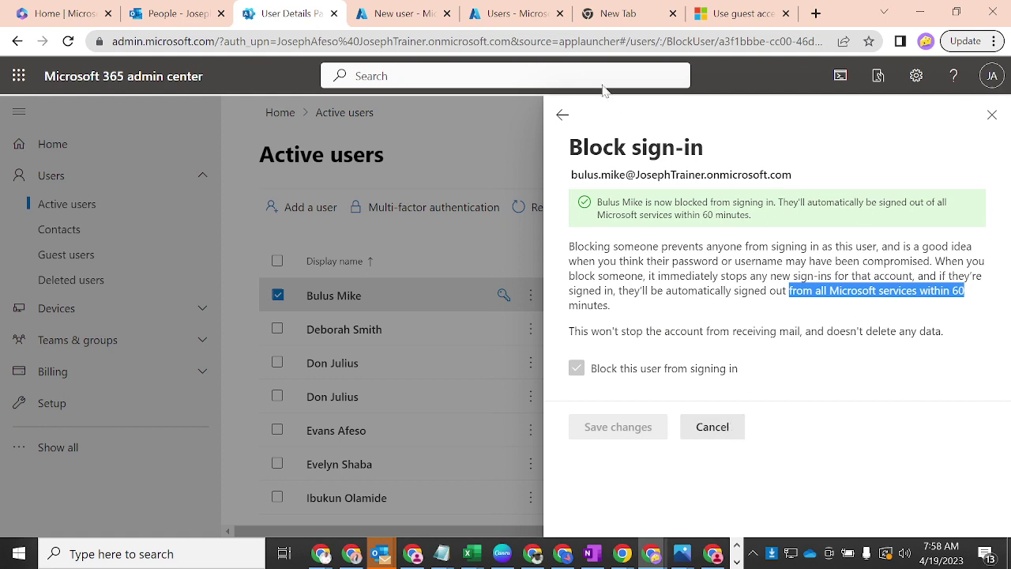
left_click(713, 427)
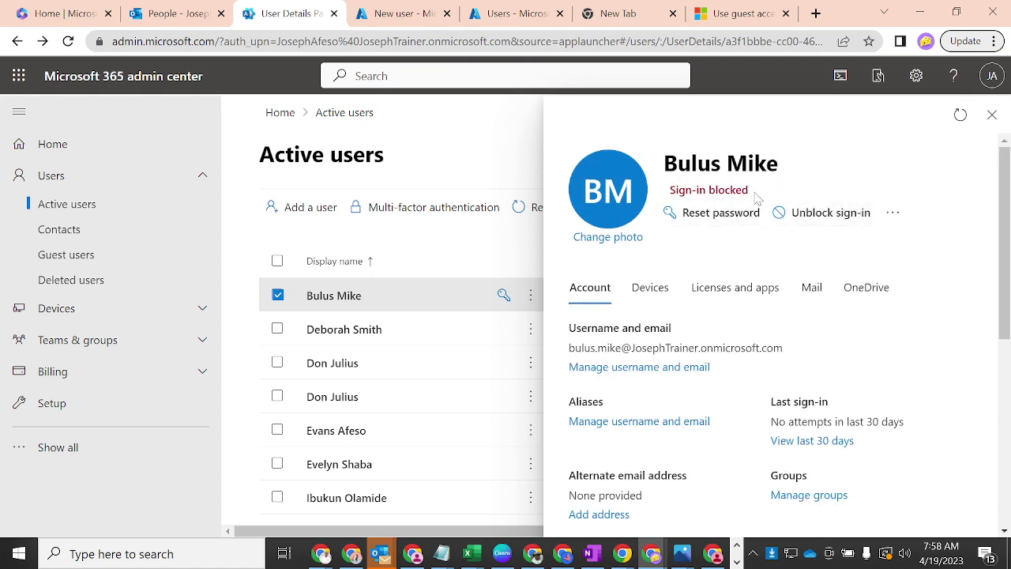
left_click(818, 219)
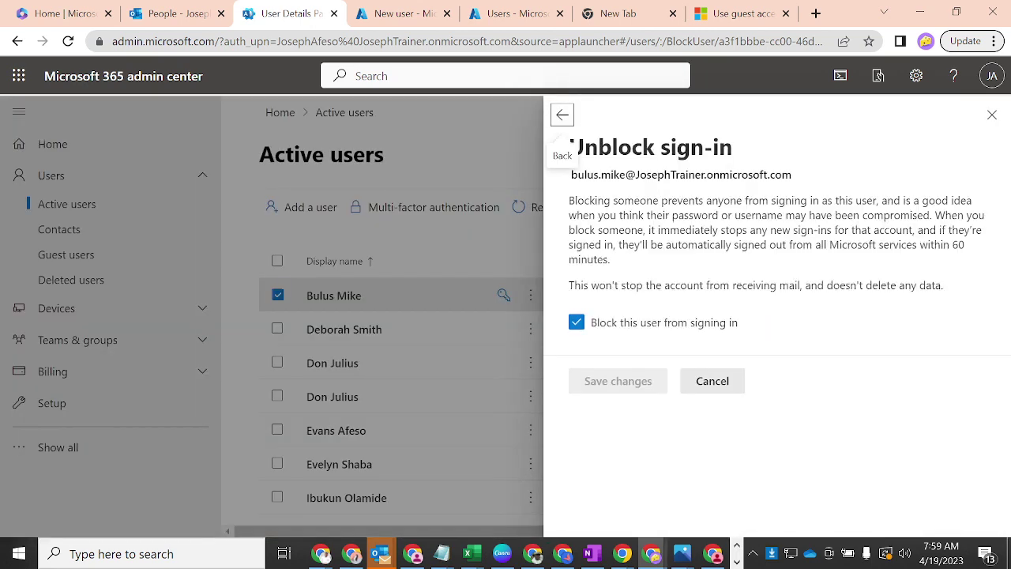
left_click(578, 324)
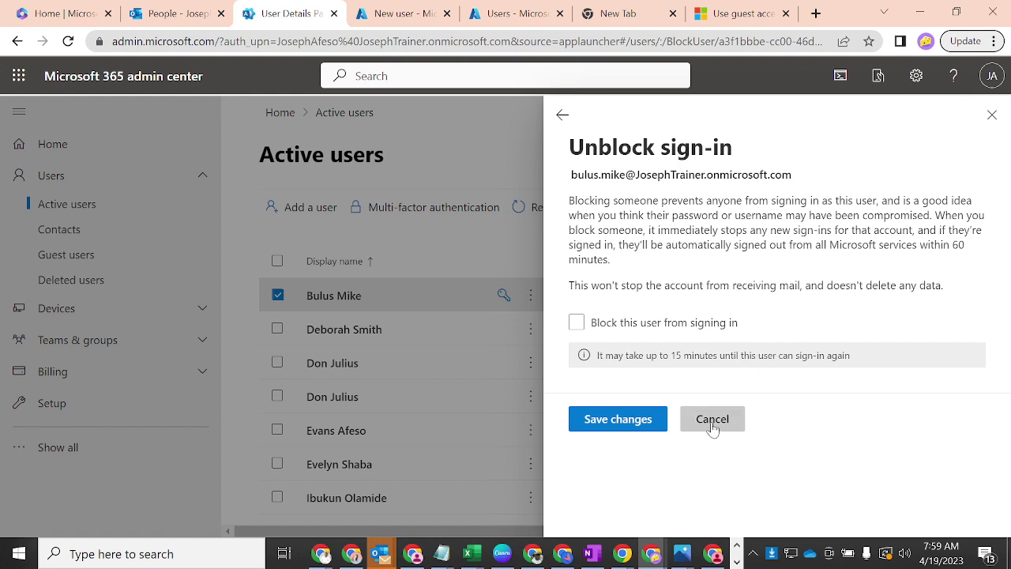
left_click(991, 115)
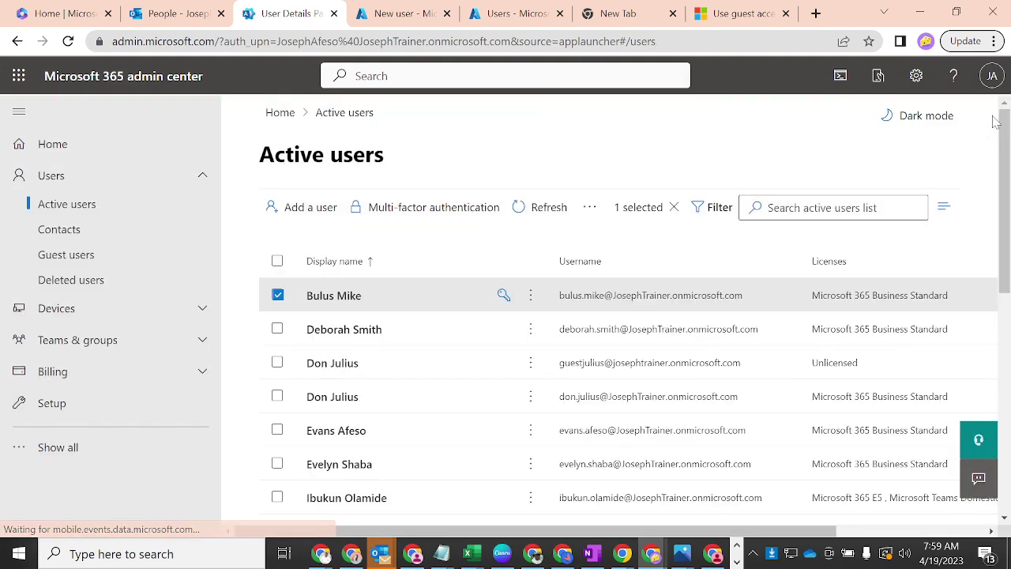
- Reset the blocked user's password with an automatically created one, requiring a password change at first sign-in, and return to the user's details
left_click(324, 299)
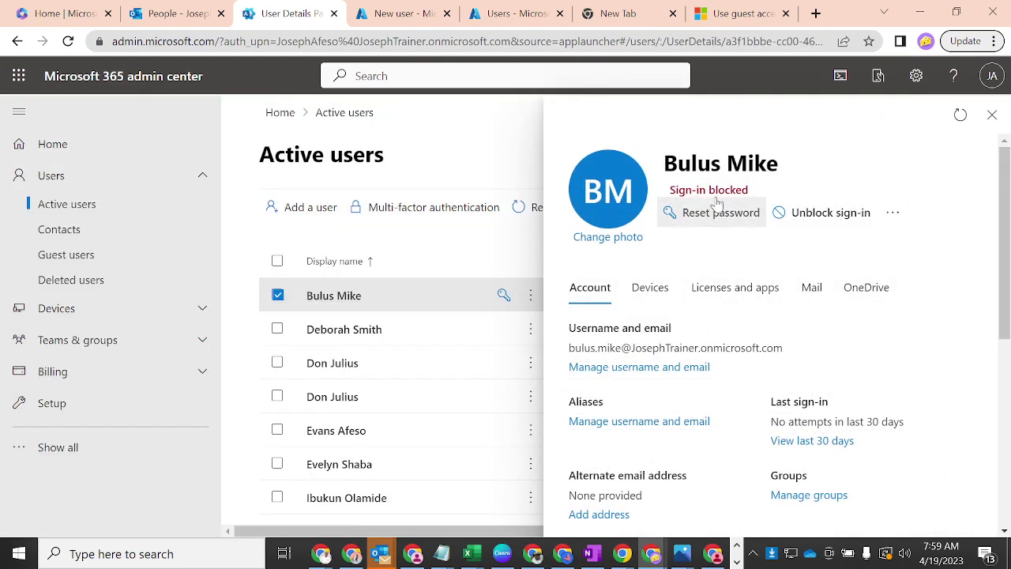
left_click(717, 215)
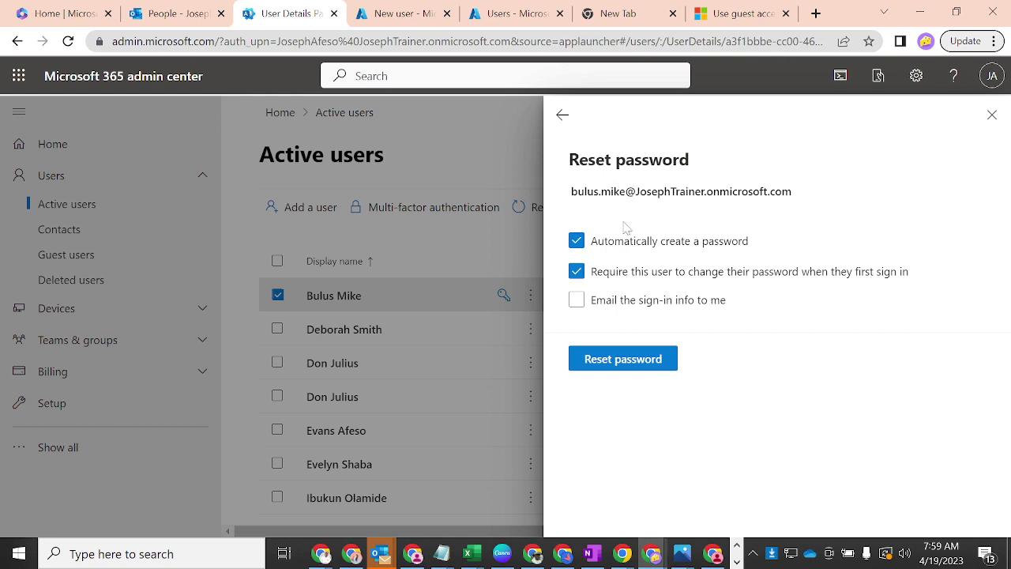
left_click(709, 278)
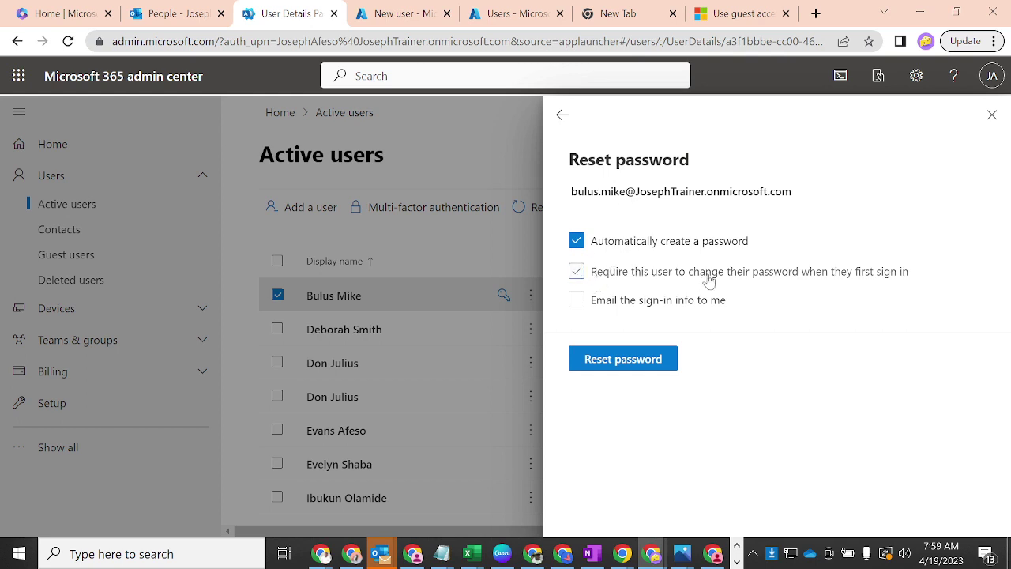
left_click(576, 272)
left_click(607, 357)
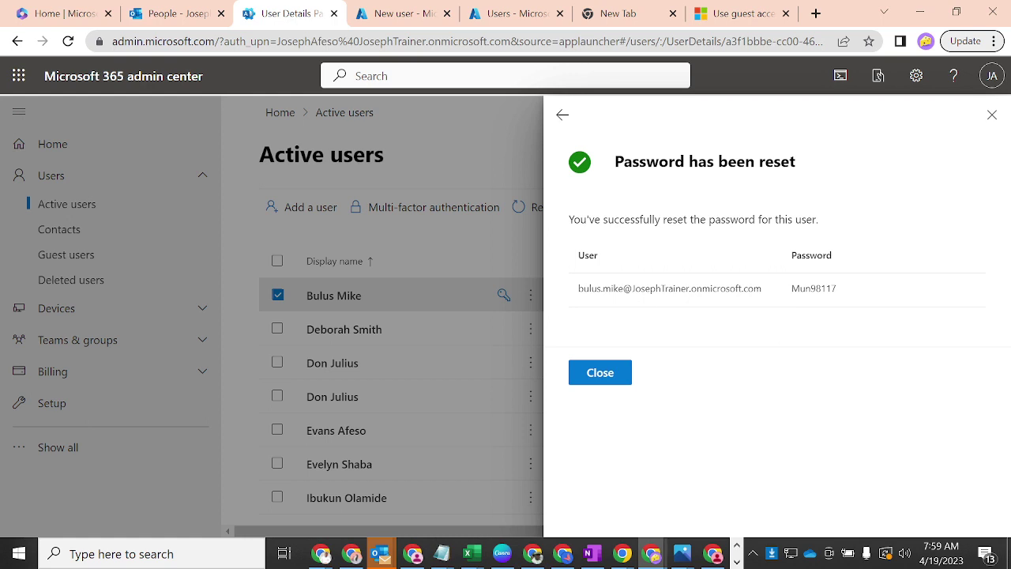
left_click_drag(578, 289, 867, 305)
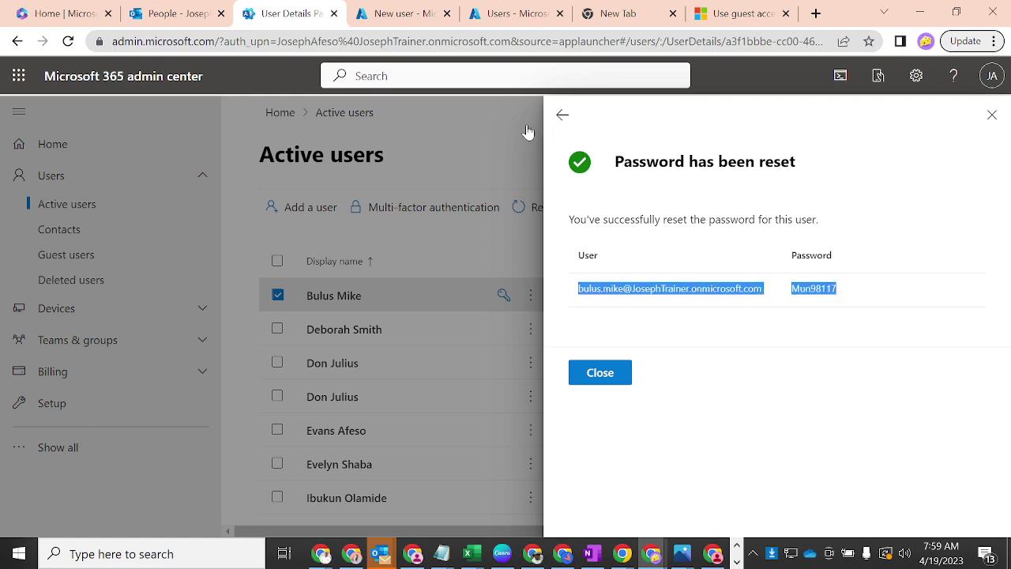
left_click(563, 116)
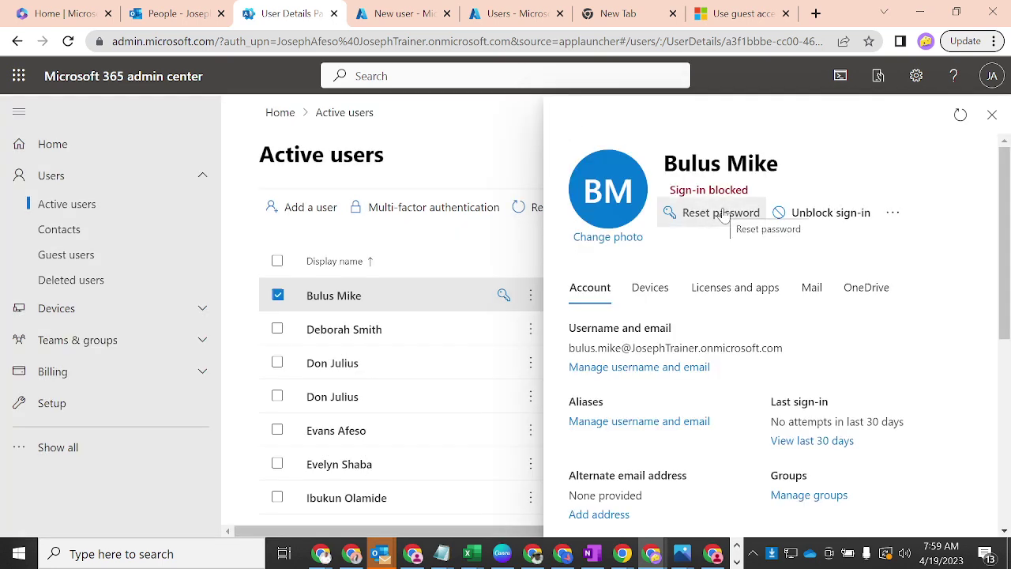
- Unblock sign-in for the same user, save the change and close the user's details
left_click(815, 218)
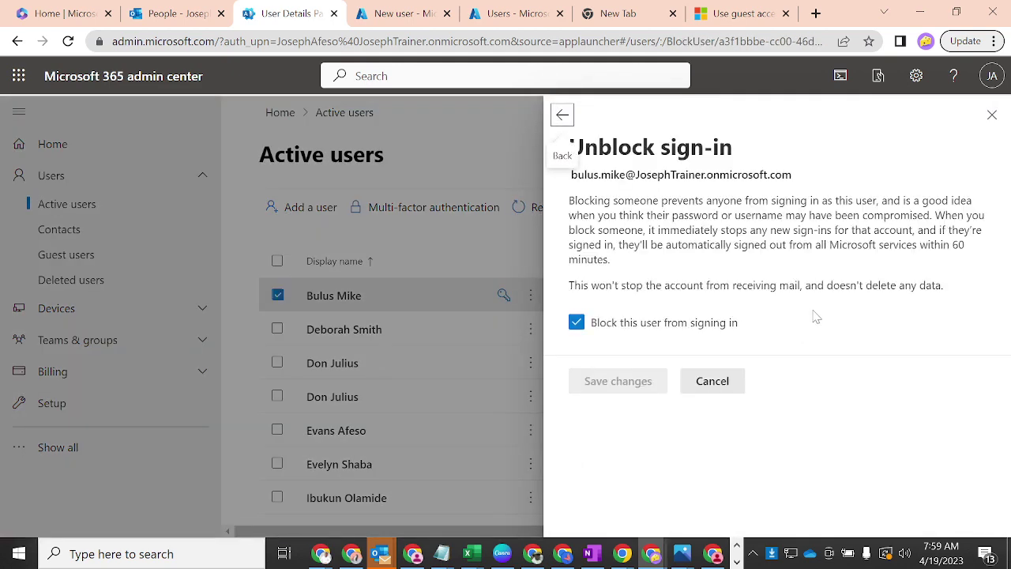
left_click(578, 324)
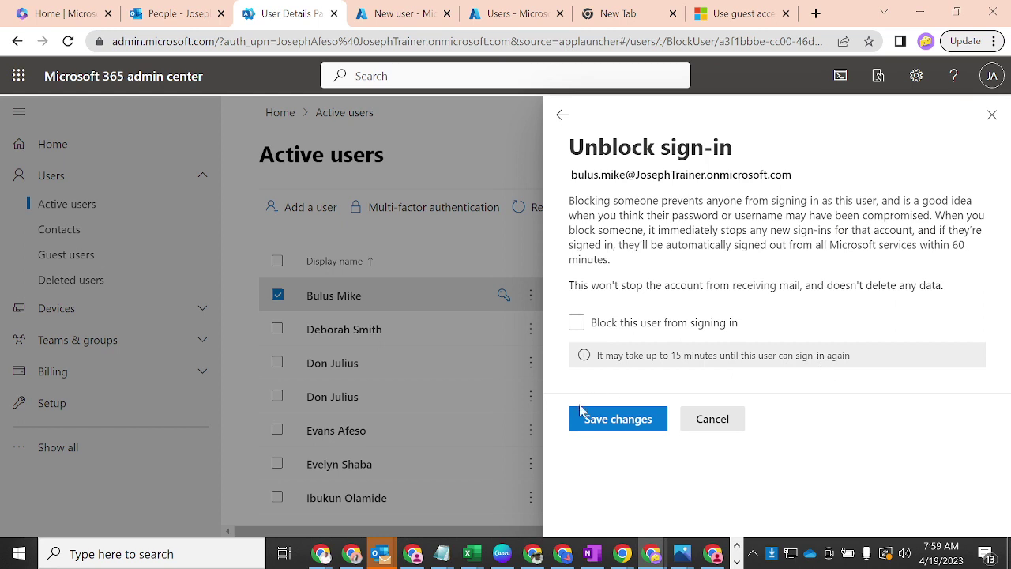
left_click(606, 422)
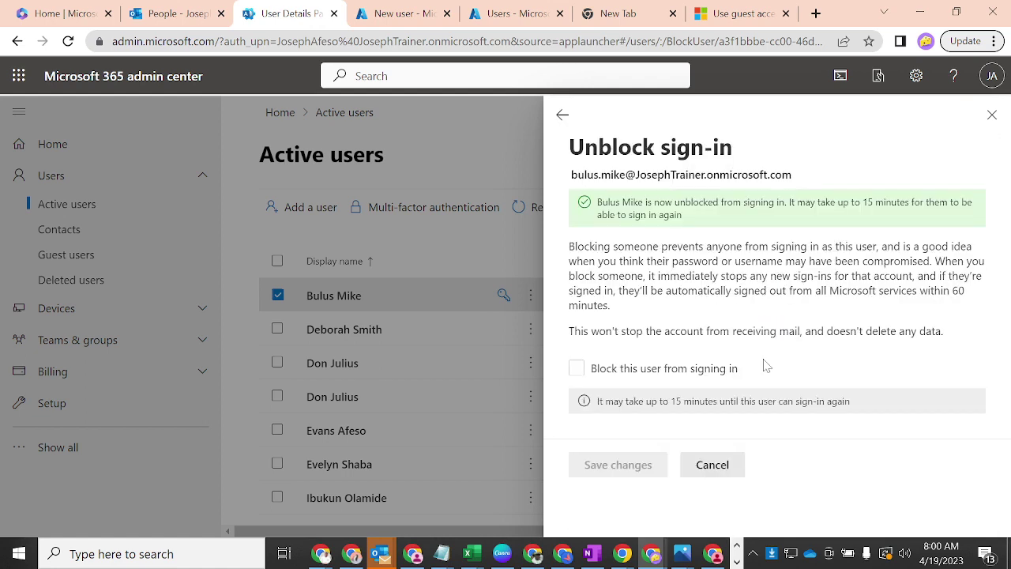
left_click(713, 466)
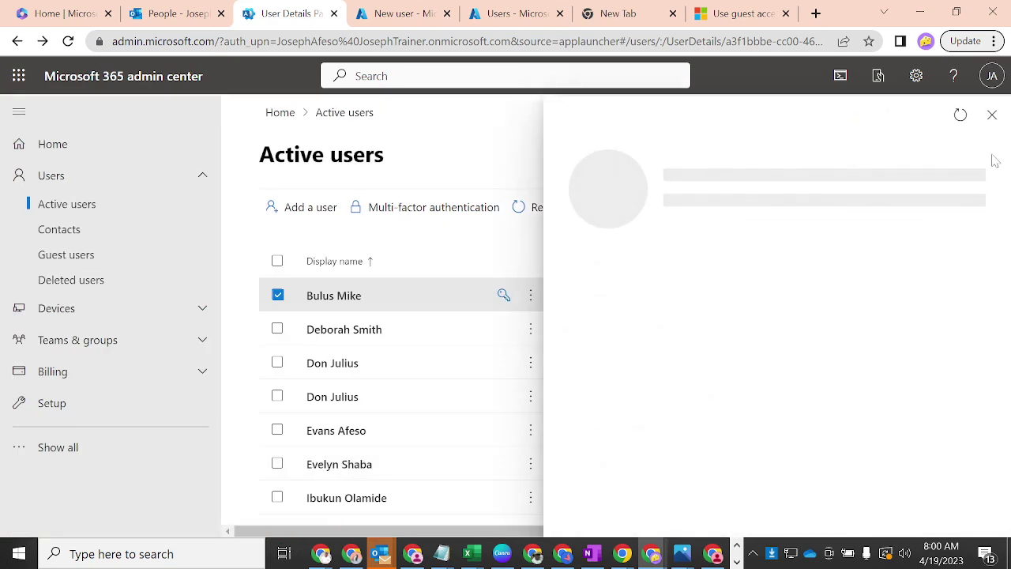
left_click(992, 115)
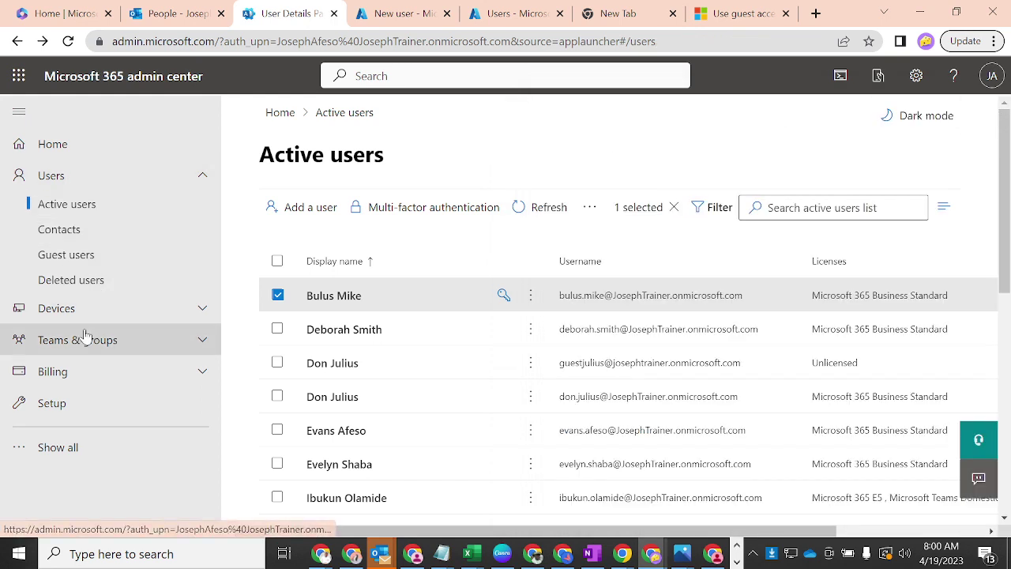
- Check the deleted users list and return to the active users list
left_click(71, 282)
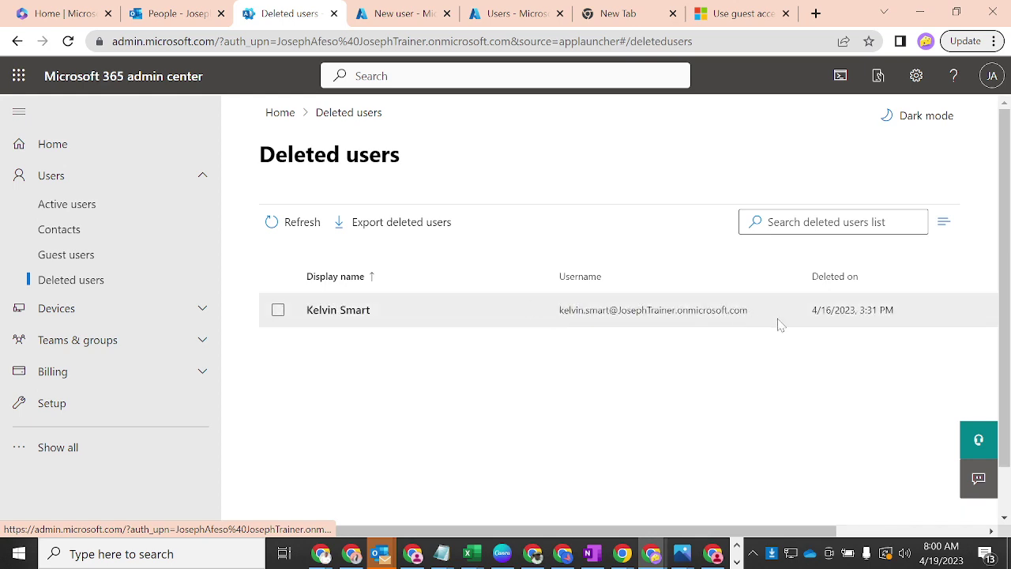
left_click(89, 205)
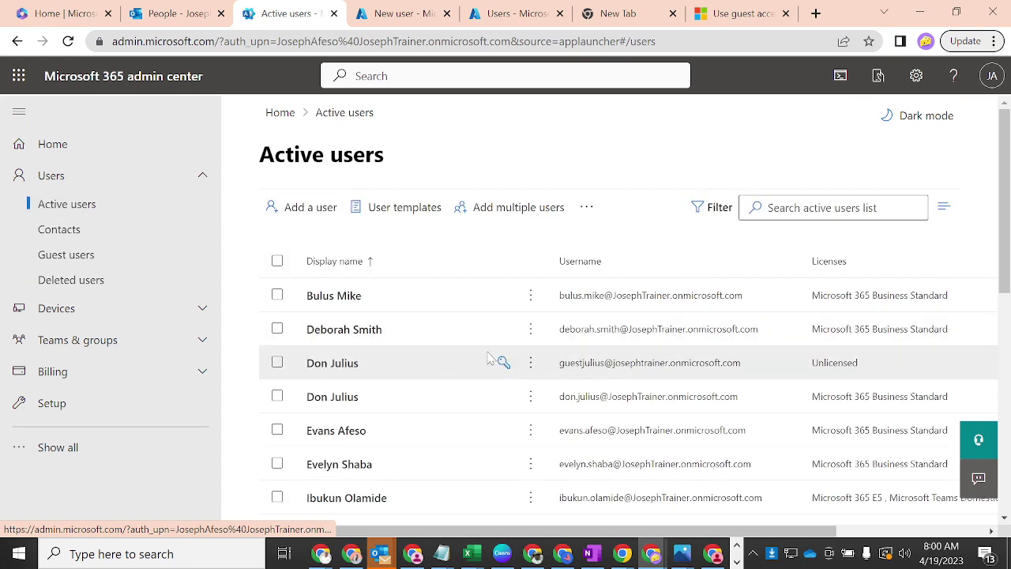
left_click(533, 328)
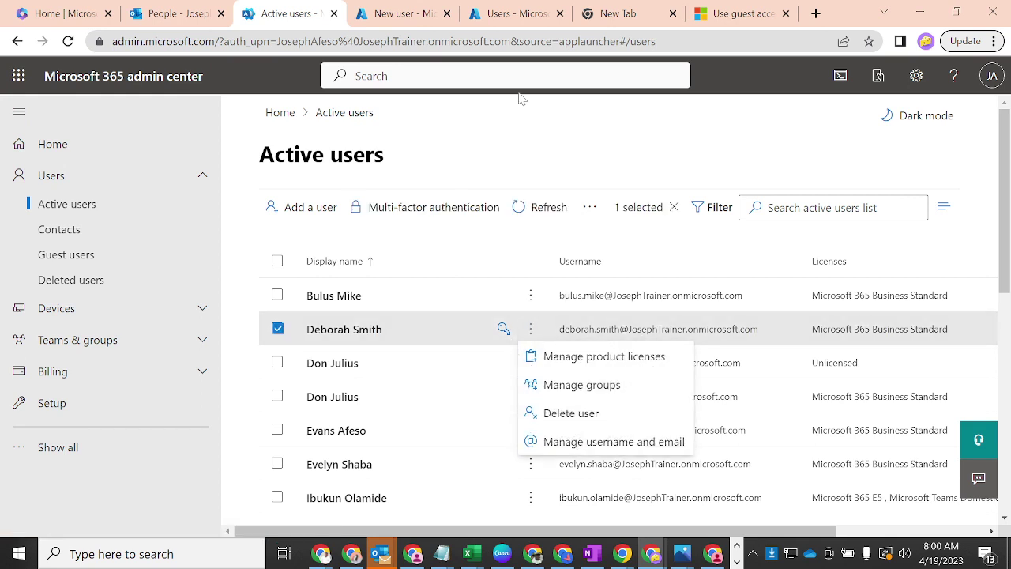
left_click(524, 127)
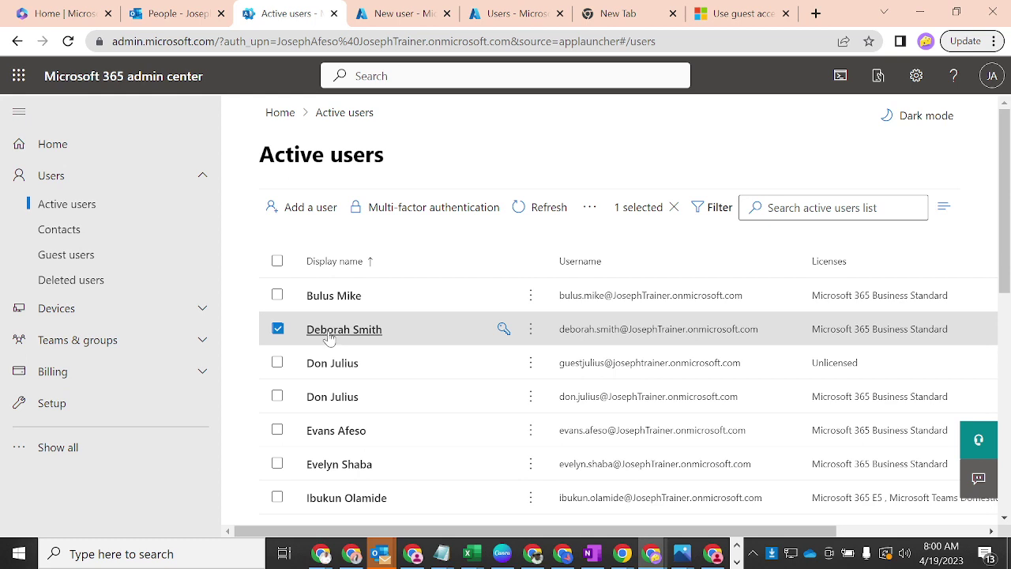
left_click(277, 329)
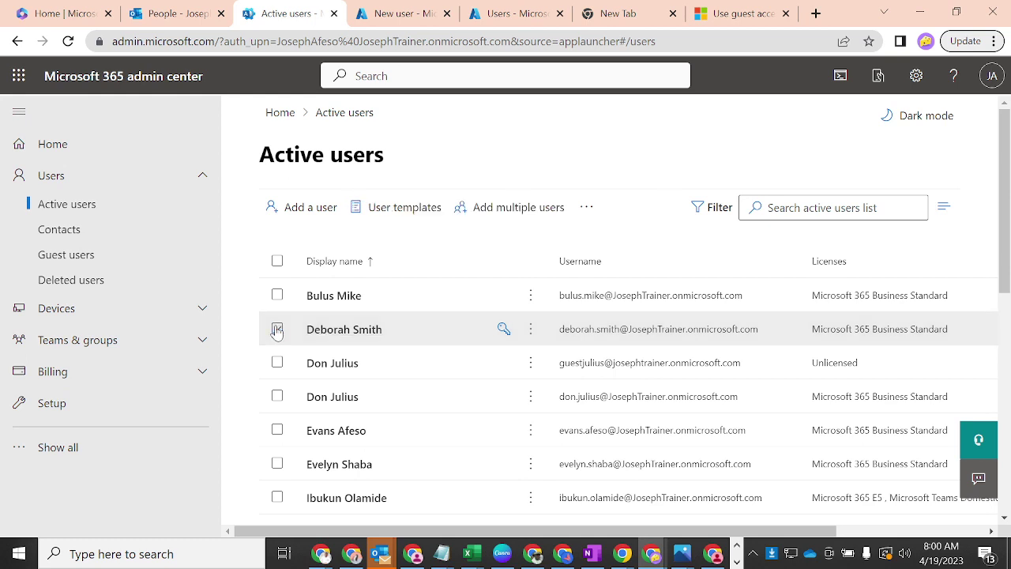
- Start deleting the second user in the active users list and review what happens to the Microsoft 365 Business Standard license
left_click(277, 328)
left_click(531, 329)
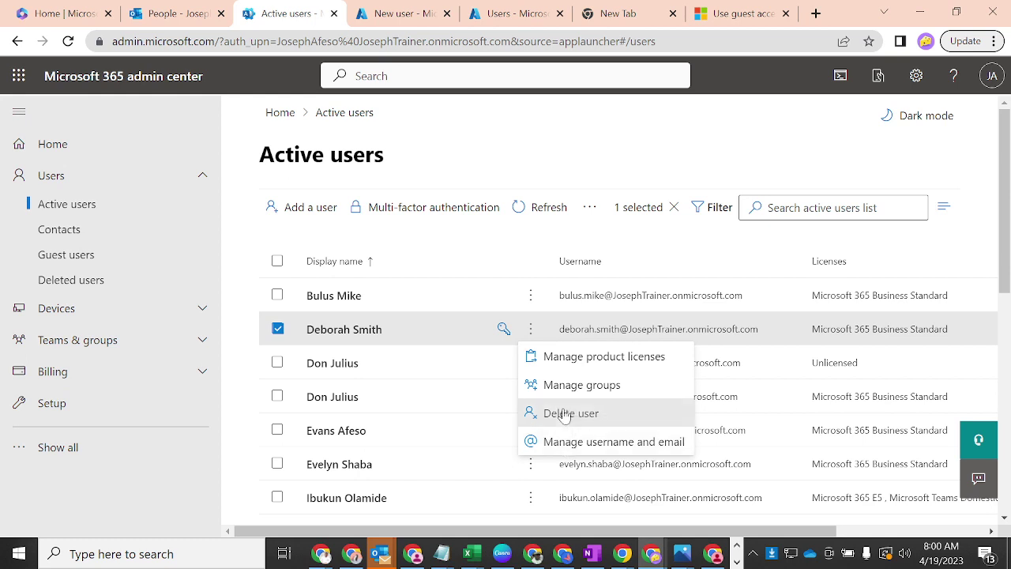
left_click(566, 413)
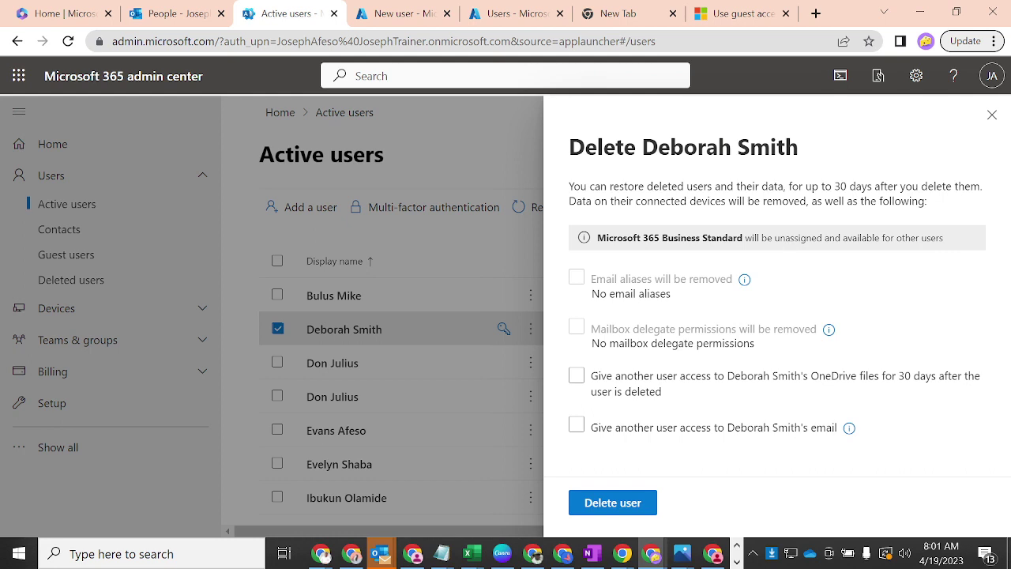
left_click_drag(780, 238, 944, 238)
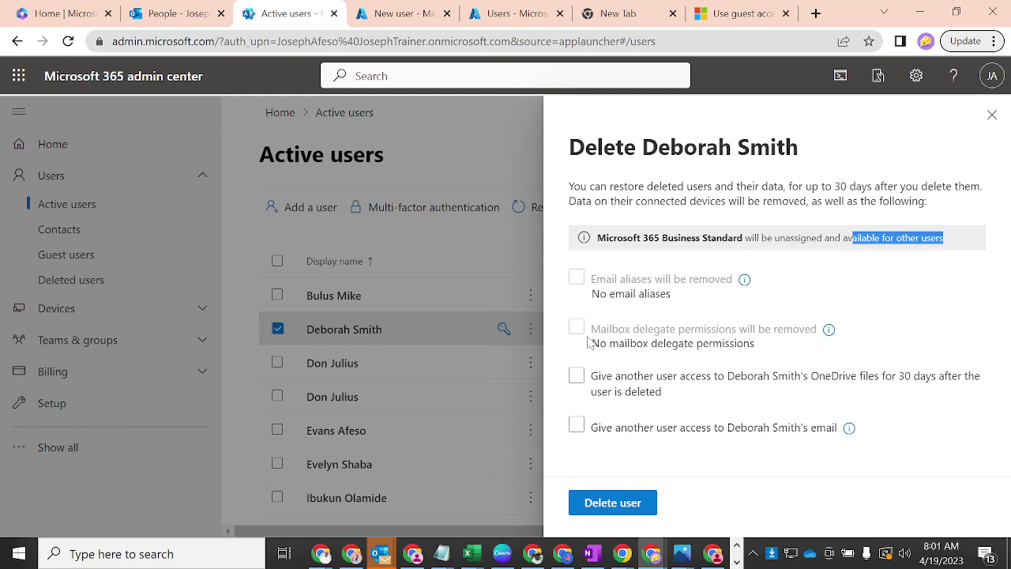
- Give the signed-in administrator access to the user's OneDrive files for 30 days after deletion
left_click(578, 376)
left_click(578, 377)
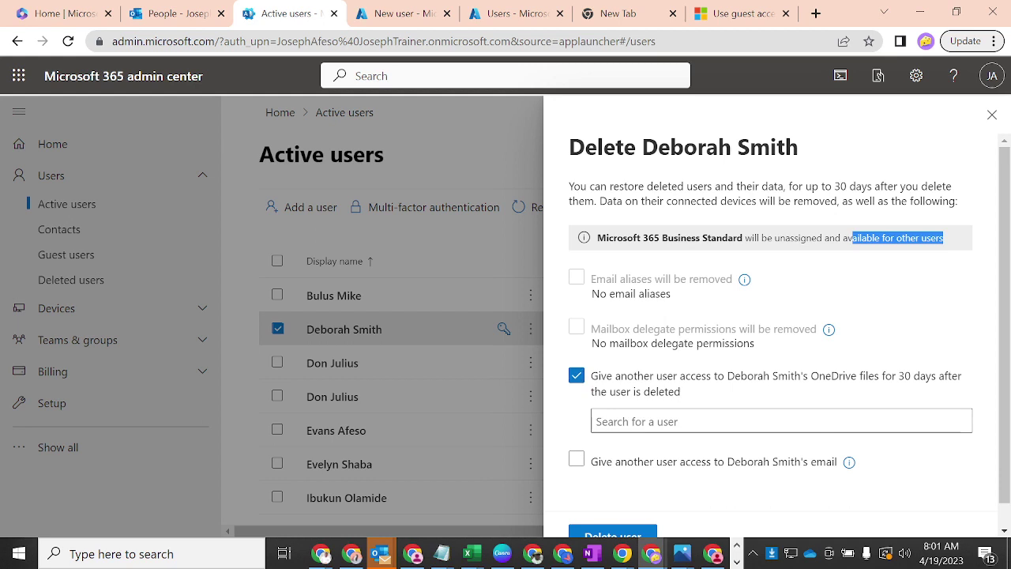
left_click(672, 421)
type("joseph")
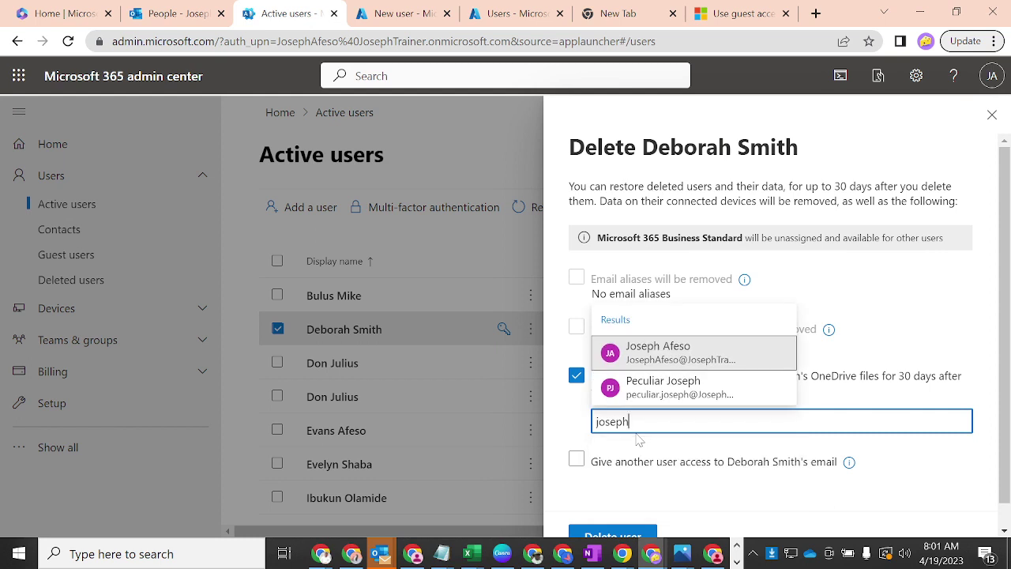
left_click(644, 357)
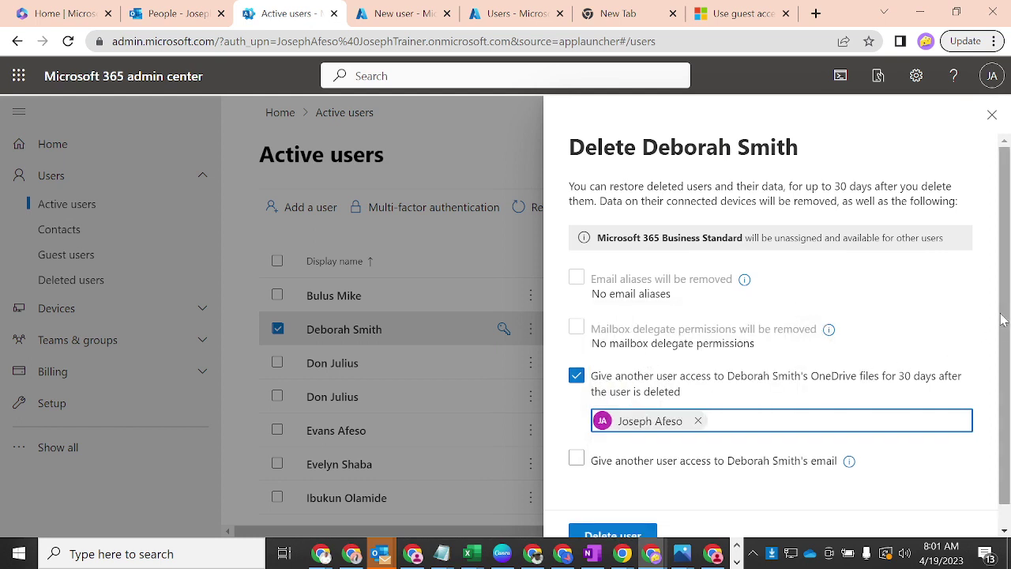
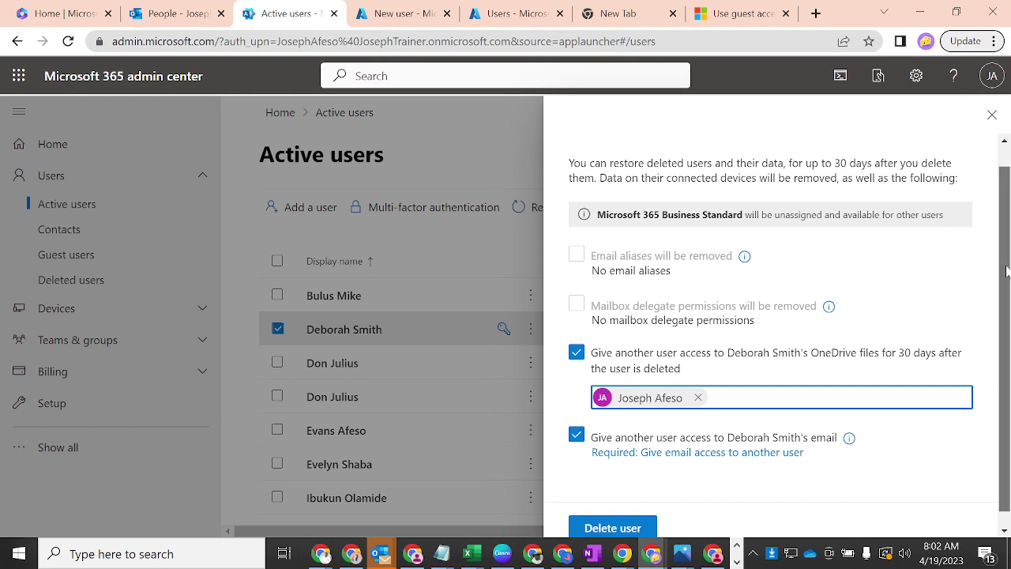
- Set up email access for another user, choosing the fourth suggested user with an Exchange license as the new mailbox owner
scroll(1007, 271, "down", 1)
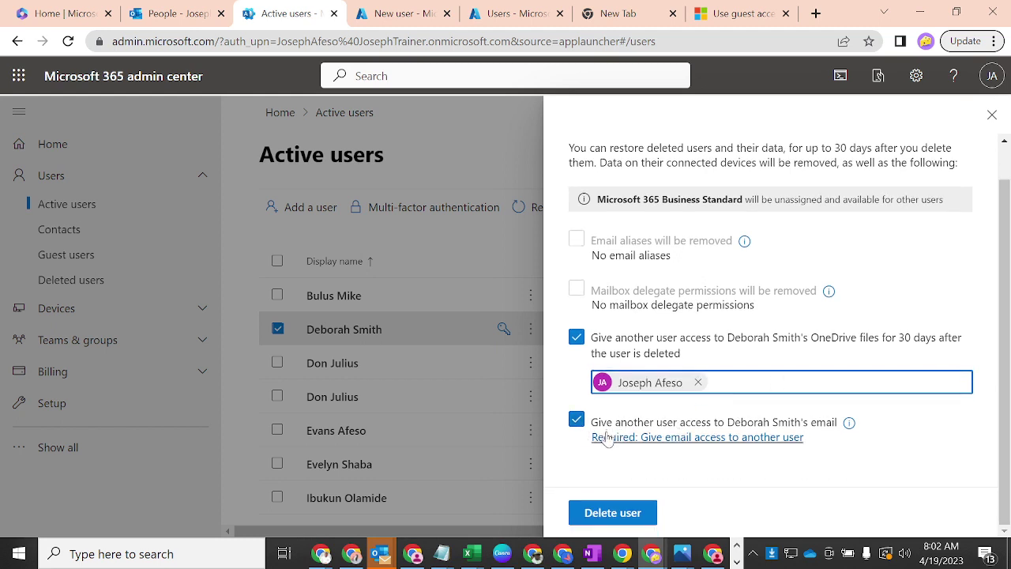
left_click(715, 438)
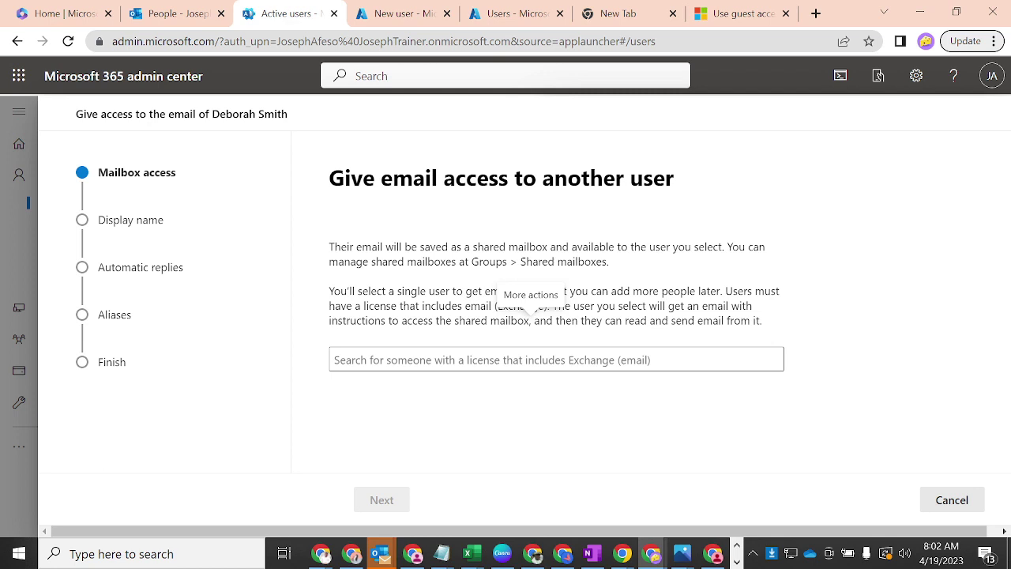
left_click_drag(725, 246, 577, 247)
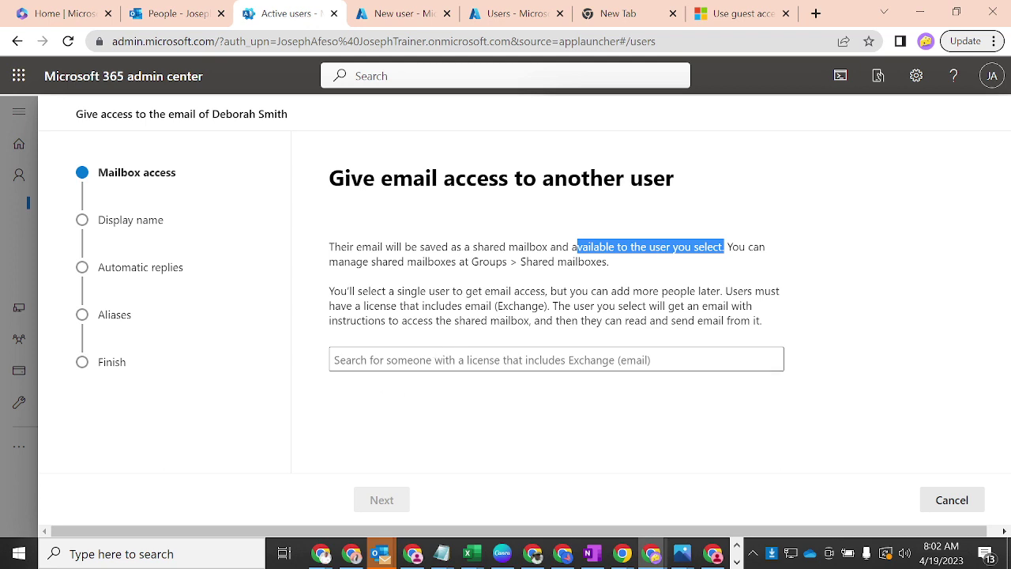
left_click(383, 362)
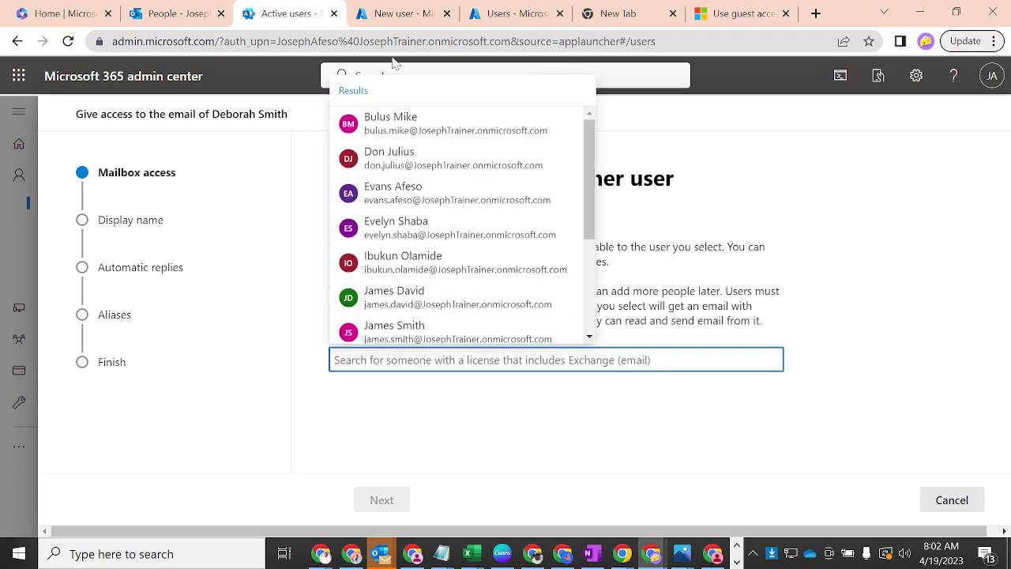
left_click(422, 229)
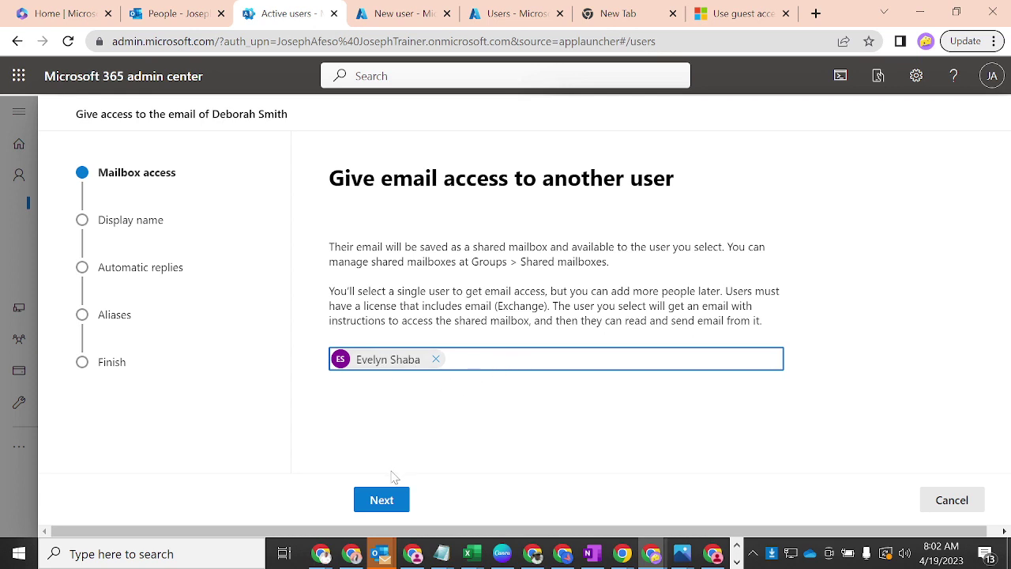
left_click(384, 500)
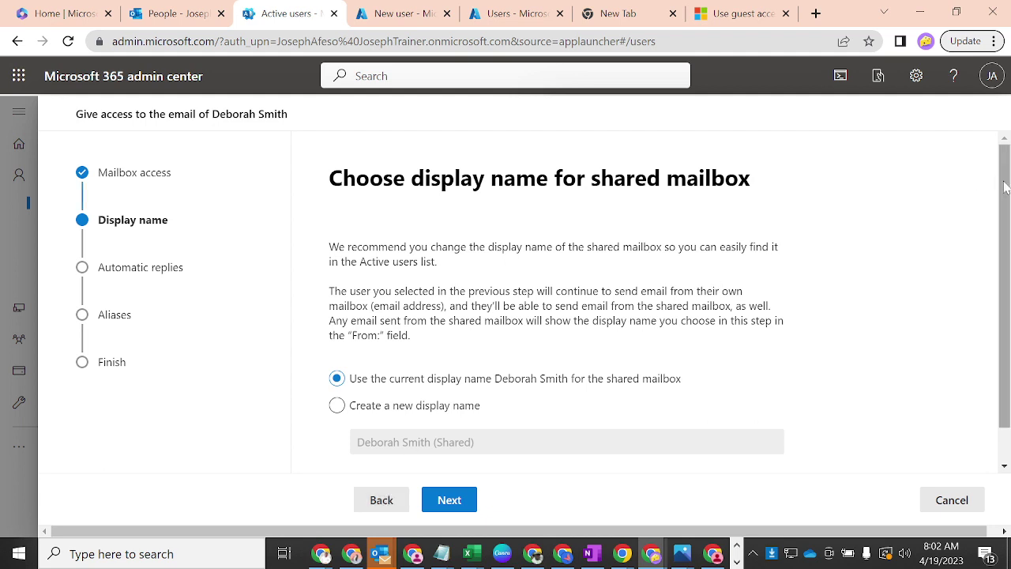
- Keep the deleted user's current display name for the shared mailbox and continue to the automatic replies
left_click_drag(1000, 186, 1006, 222)
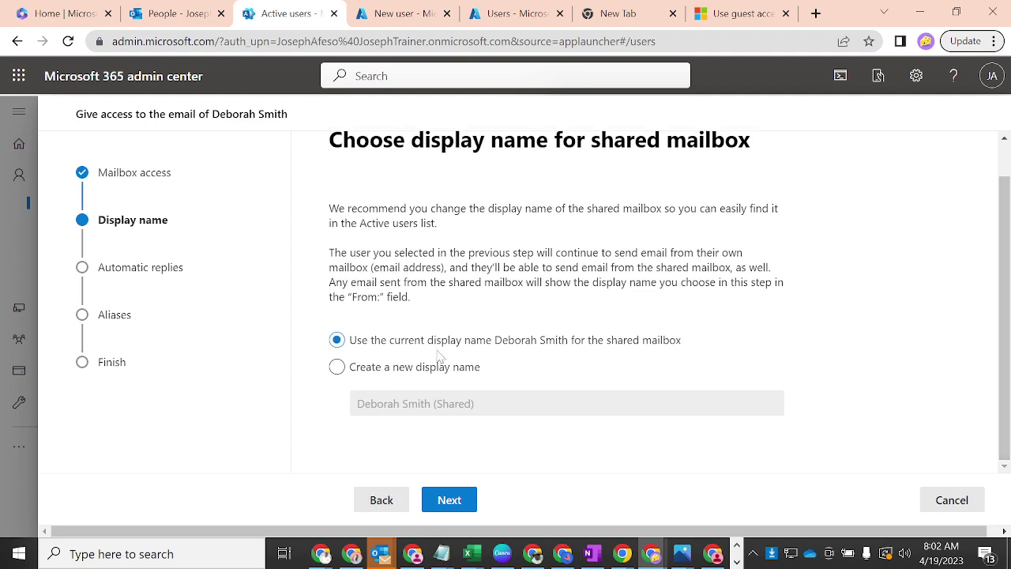
left_click(339, 368)
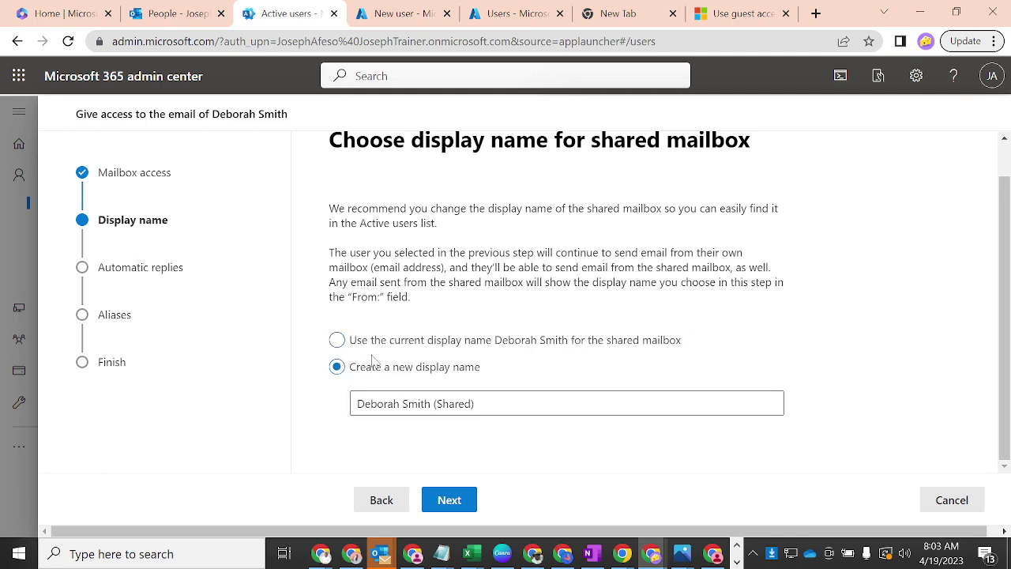
left_click(337, 341)
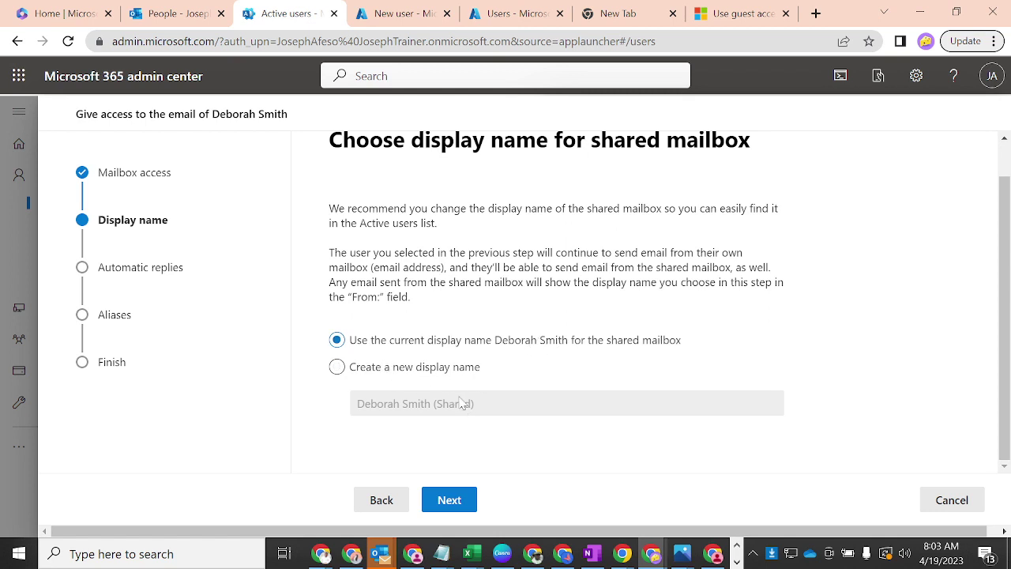
left_click(459, 504)
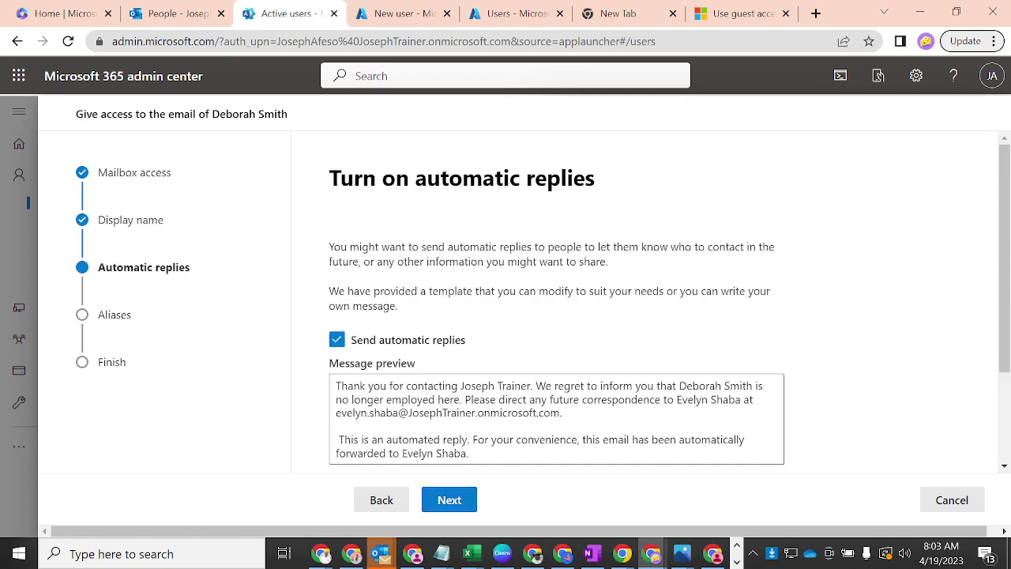
- Review the automatic reply template, checking the organization name, the replacement contact and the forwarding notice
left_click_drag(1004, 230, 997, 297)
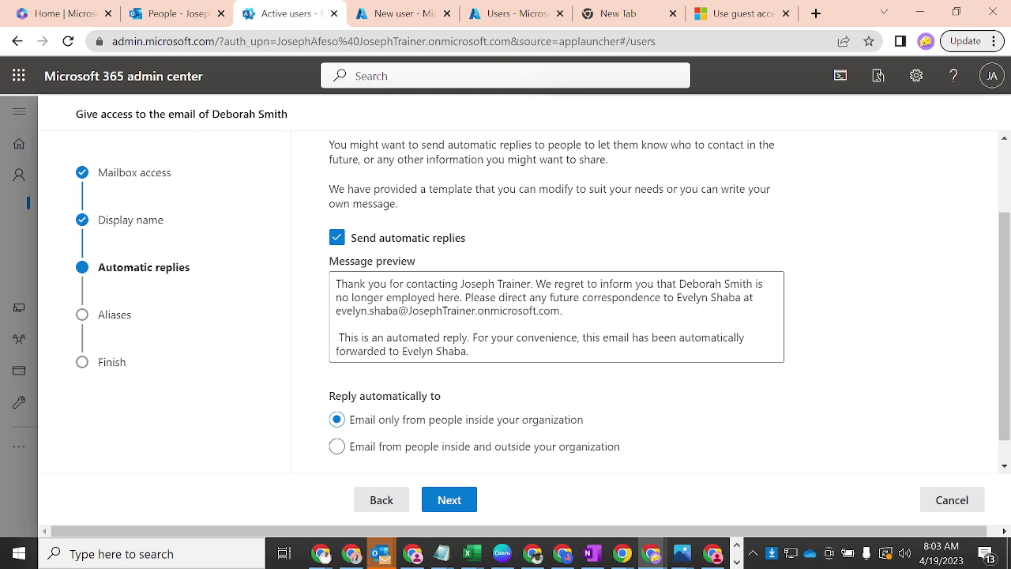
left_click_drag(495, 283, 528, 283)
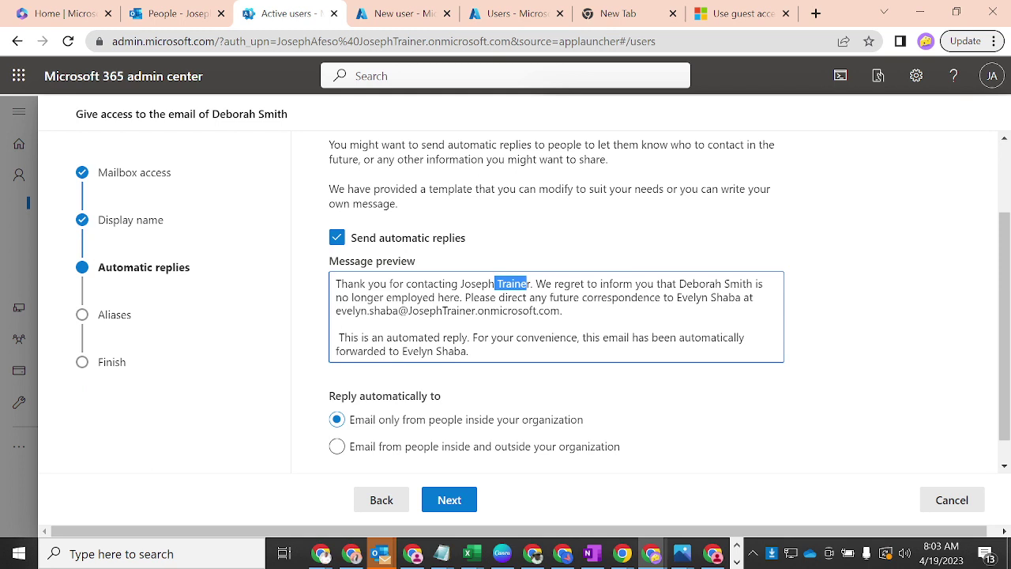
left_click_drag(677, 297, 717, 297)
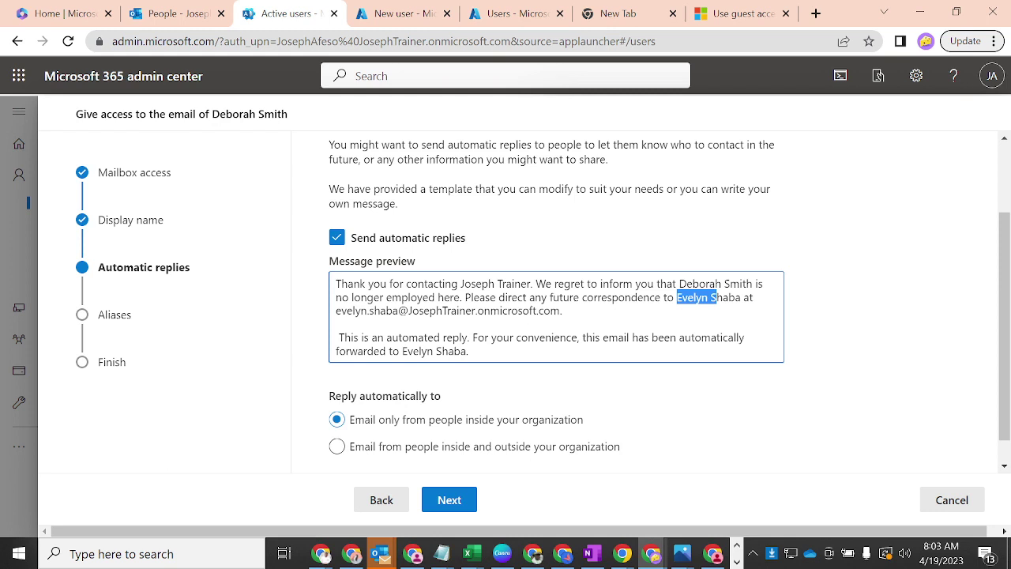
left_click_drag(469, 350, 402, 351)
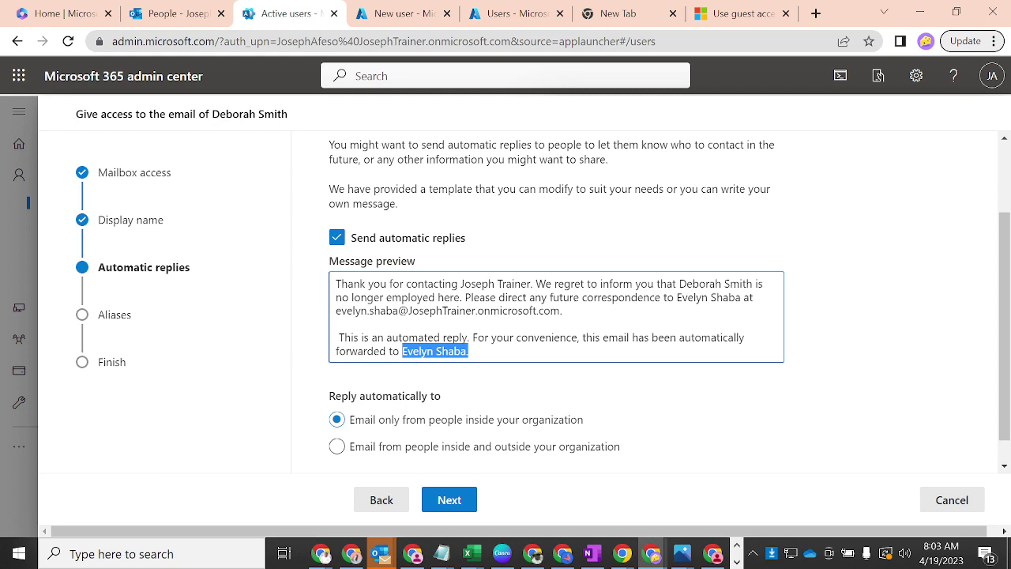
left_click_drag(561, 311, 506, 284)
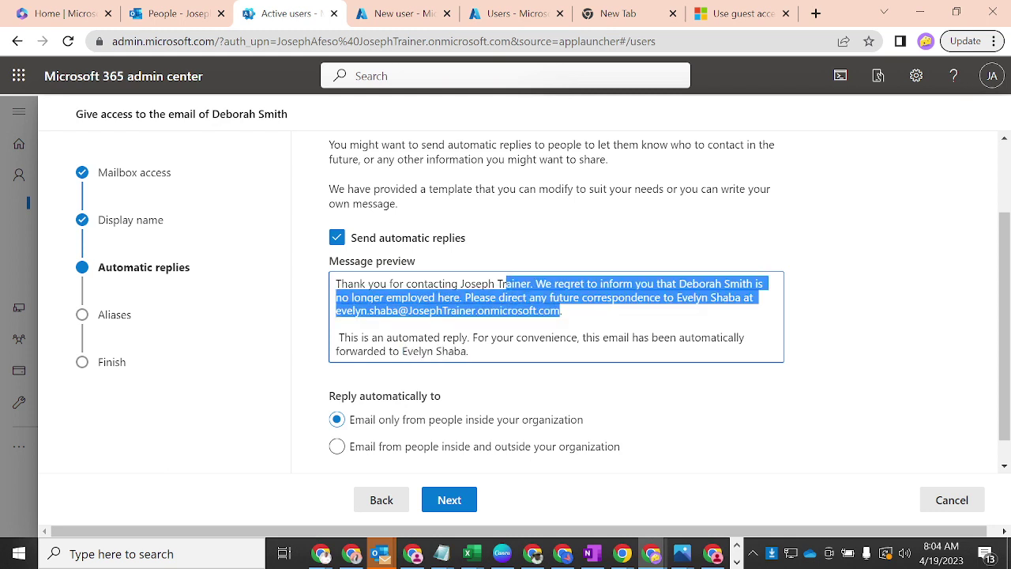
left_click_drag(516, 337, 567, 337)
left_click_drag(470, 351, 406, 351)
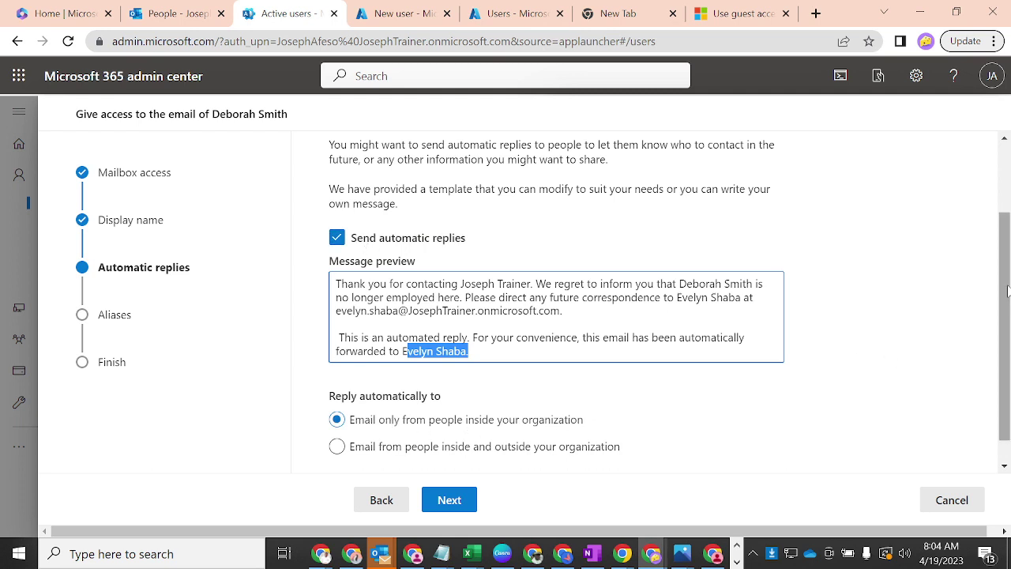
- Reply automatically to email from people inside and outside the organization, with a different message for people outside
scroll(1007, 291, "down", 1)
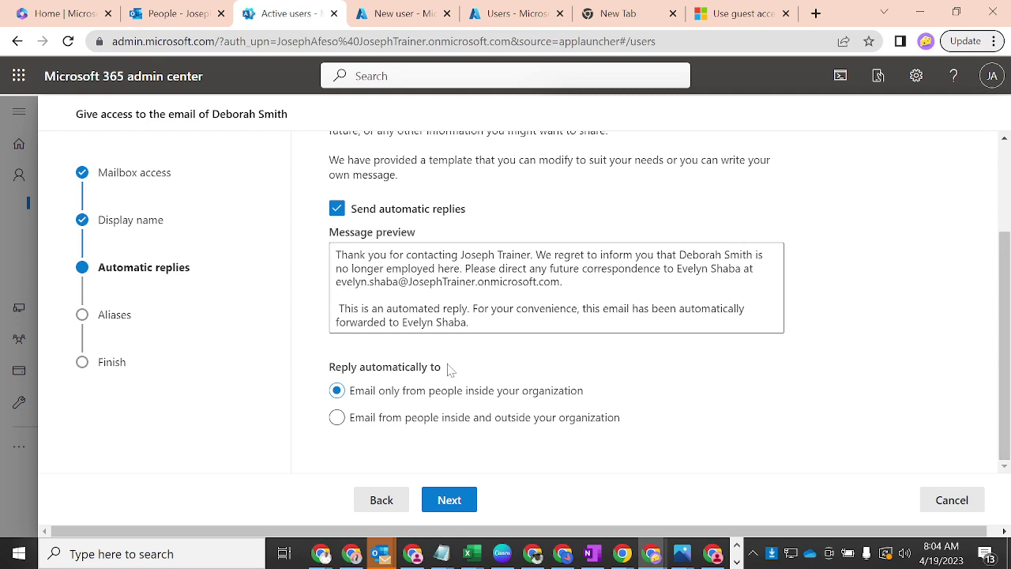
left_click(338, 418)
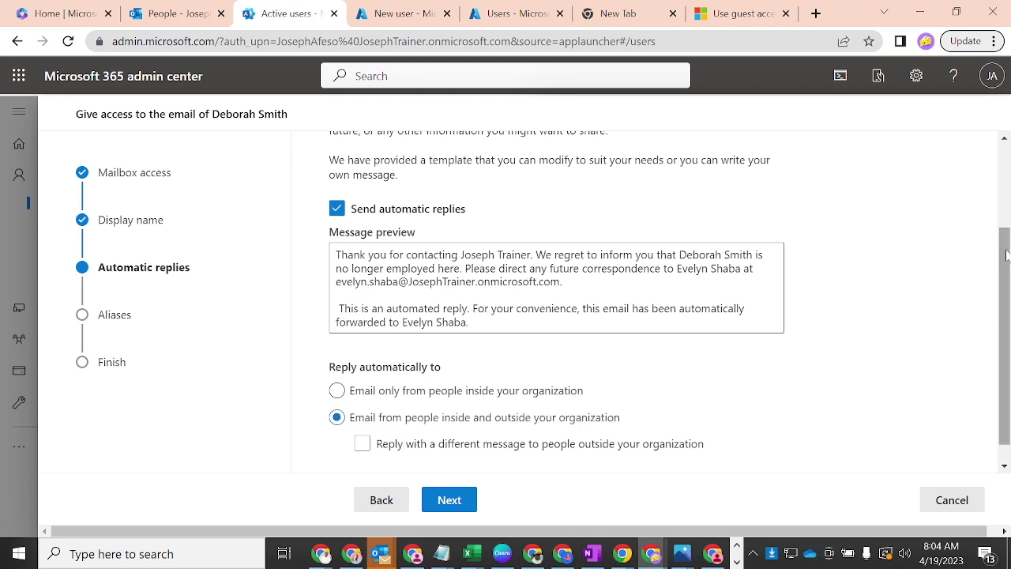
scroll(1007, 254, "down", 1)
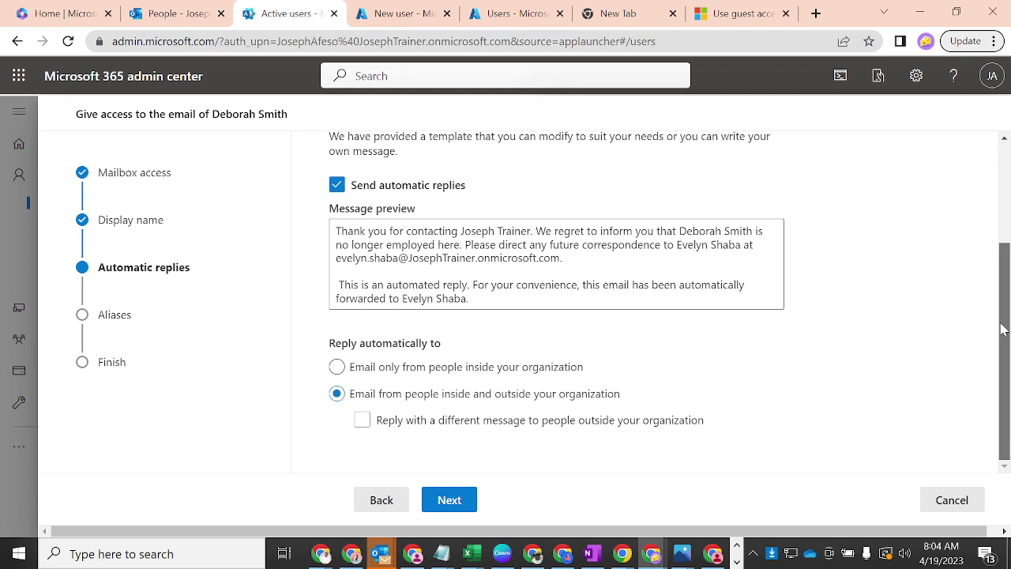
left_click(363, 421)
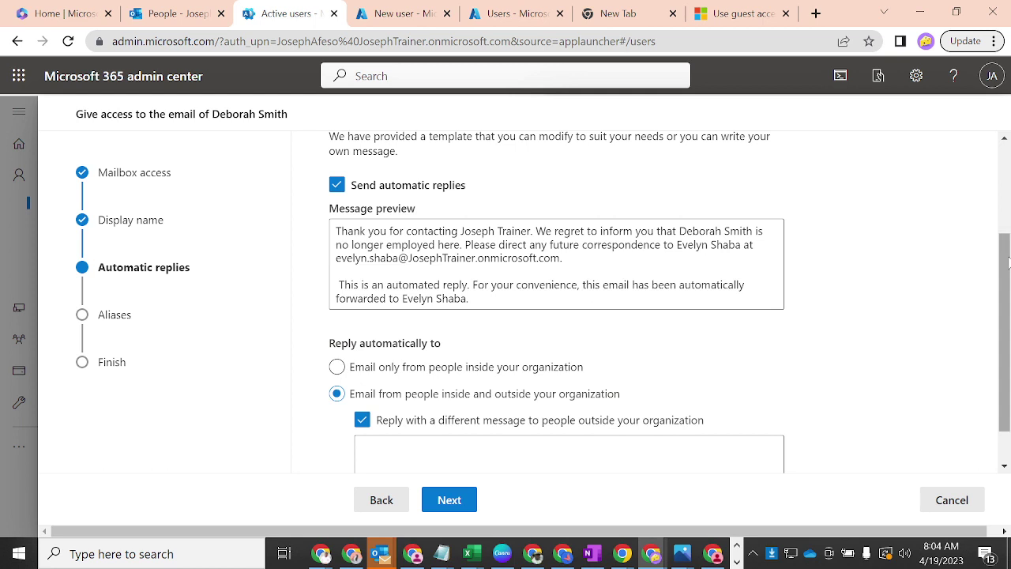
scroll(1006, 263, "down", 1)
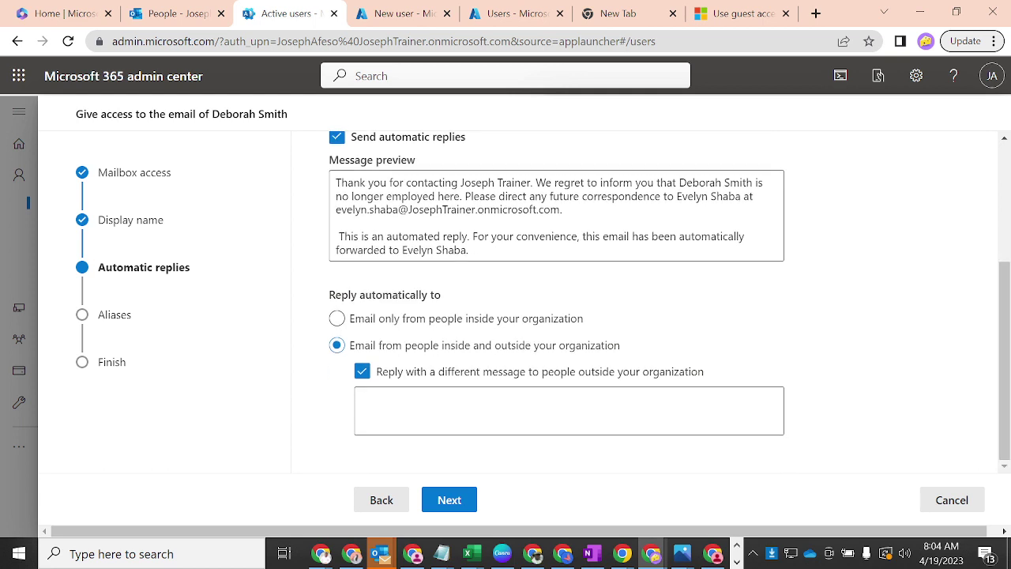
- Copy the entire automatic reply template into the message for people outside the organization and check the pasted text
left_click_drag(407, 249, 338, 182)
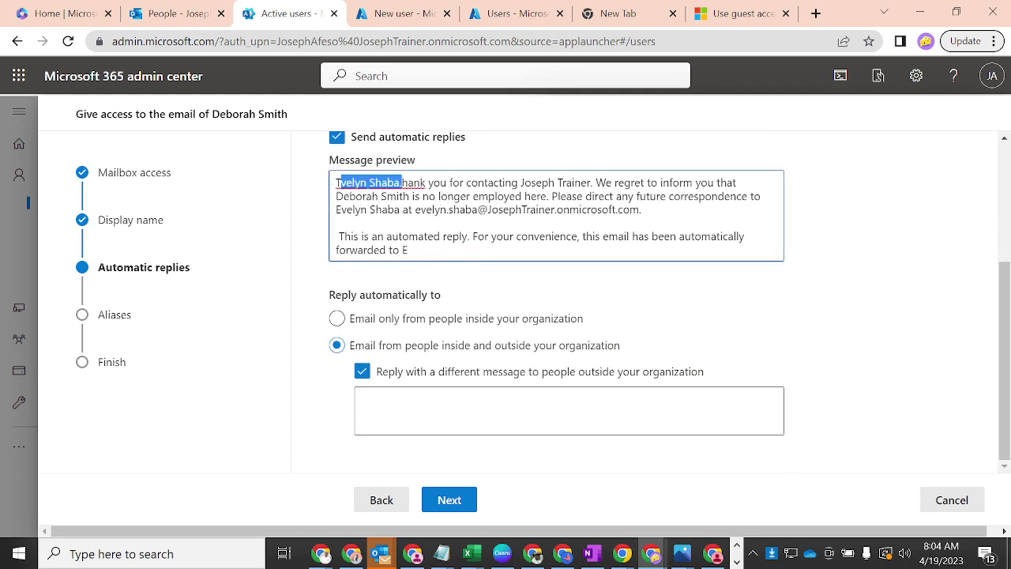
key("ctrl+z")
left_click(469, 250)
key("ctrl+a")
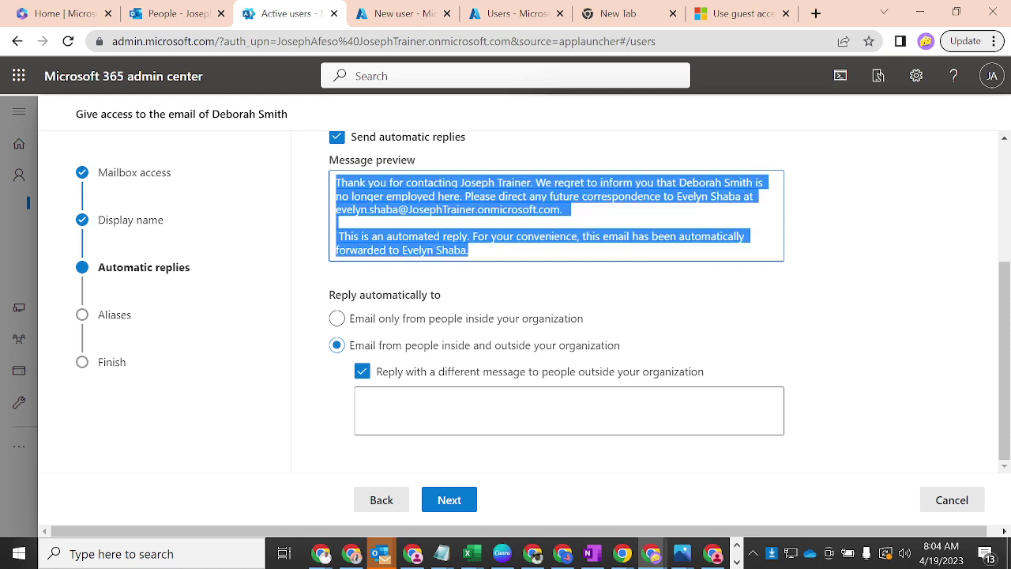
key("ctrl+c")
left_click(371, 410)
key("ctrl+v")
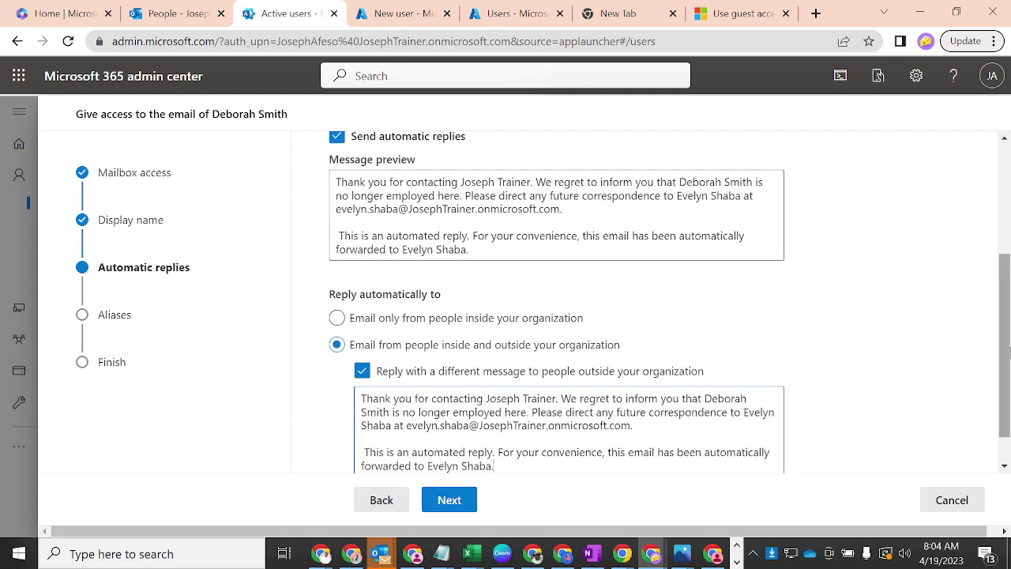
scroll(1005, 312, "down", 2)
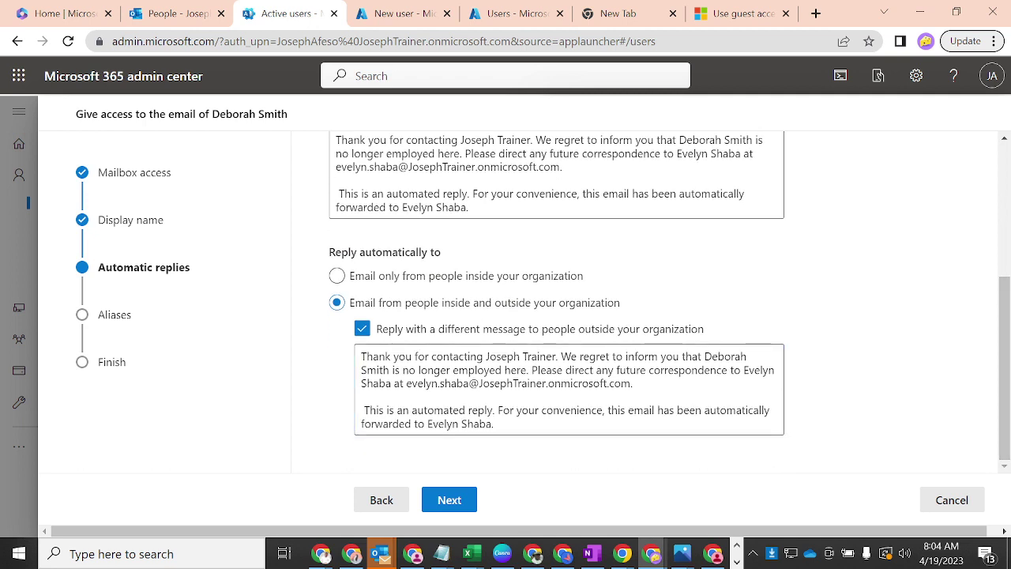
left_click_drag(589, 370, 469, 383)
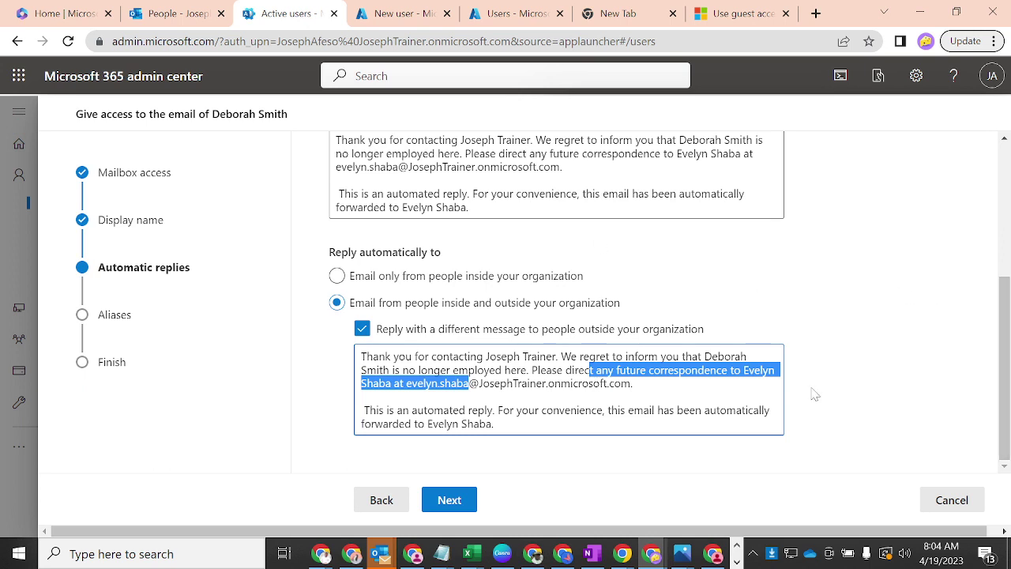
left_click(1002, 327)
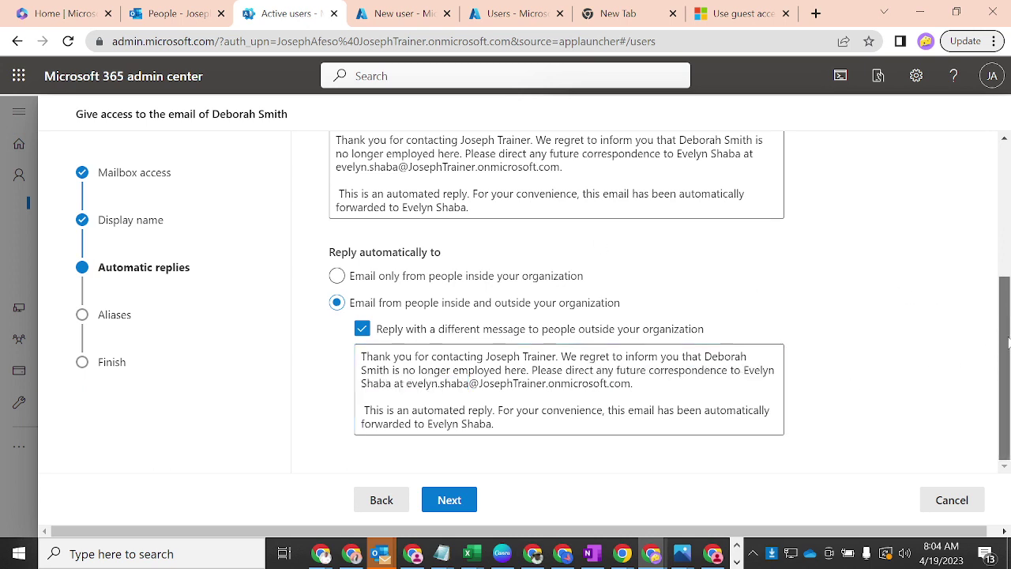
- Accept the automatic reply settings, continue past the email aliases and transfer ownership of the mailbox
left_click(449, 503)
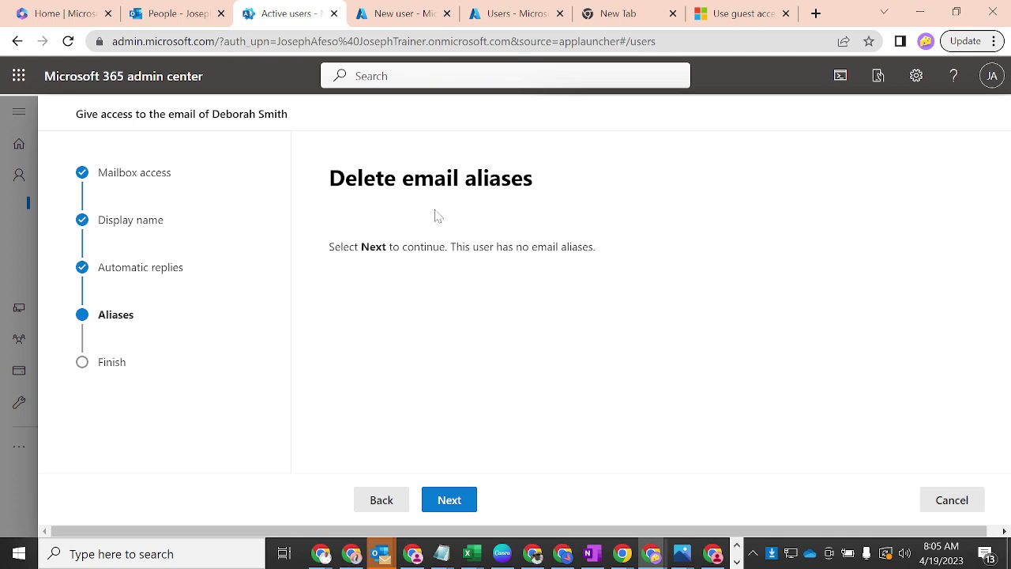
left_click(453, 499)
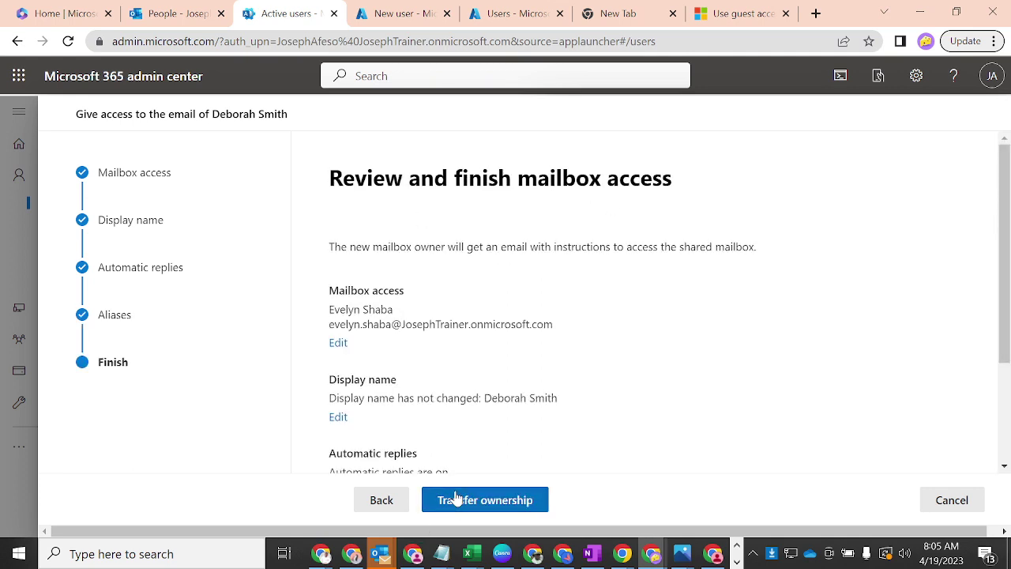
left_click(512, 503)
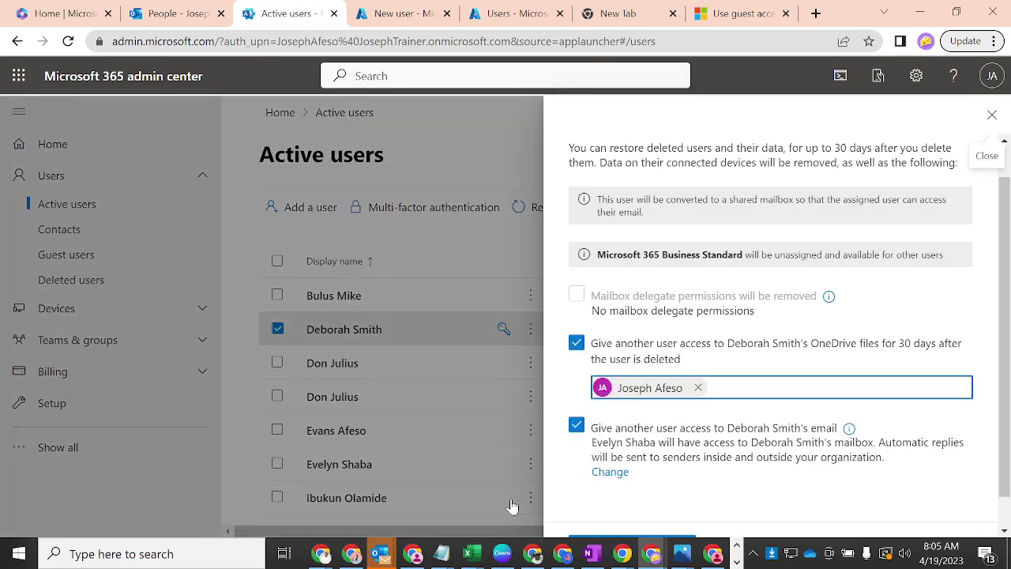
- Assign the access and convert the user to a shared mailbox, then review the conversion summary
scroll(1000, 324, "down", 2)
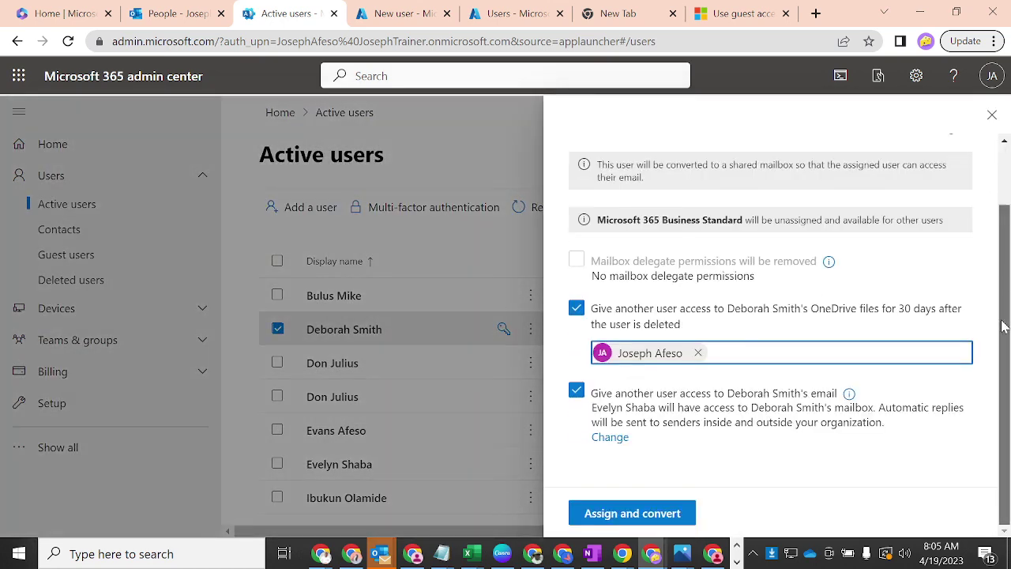
left_click(618, 515)
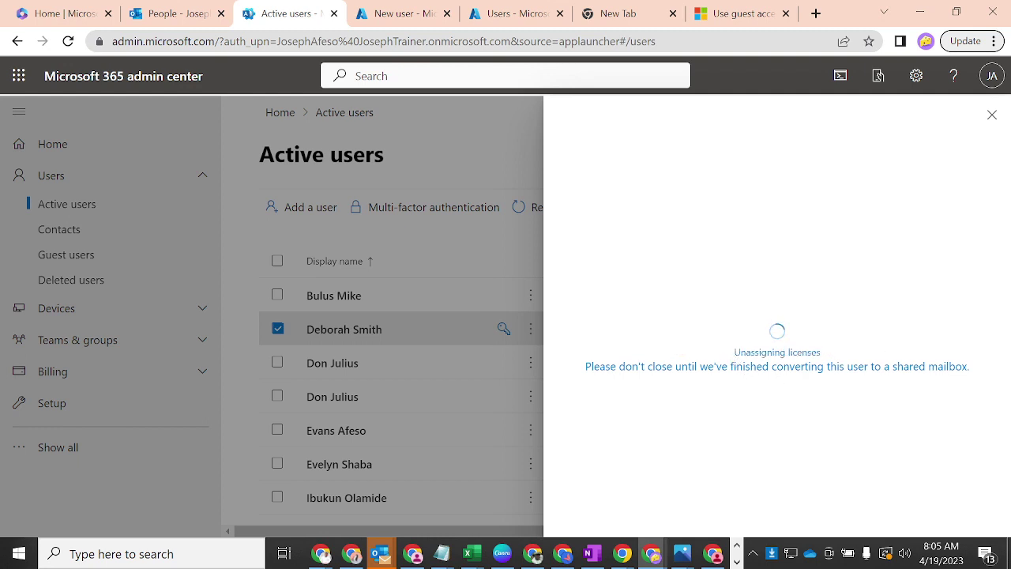
left_click_drag(830, 354, 725, 358)
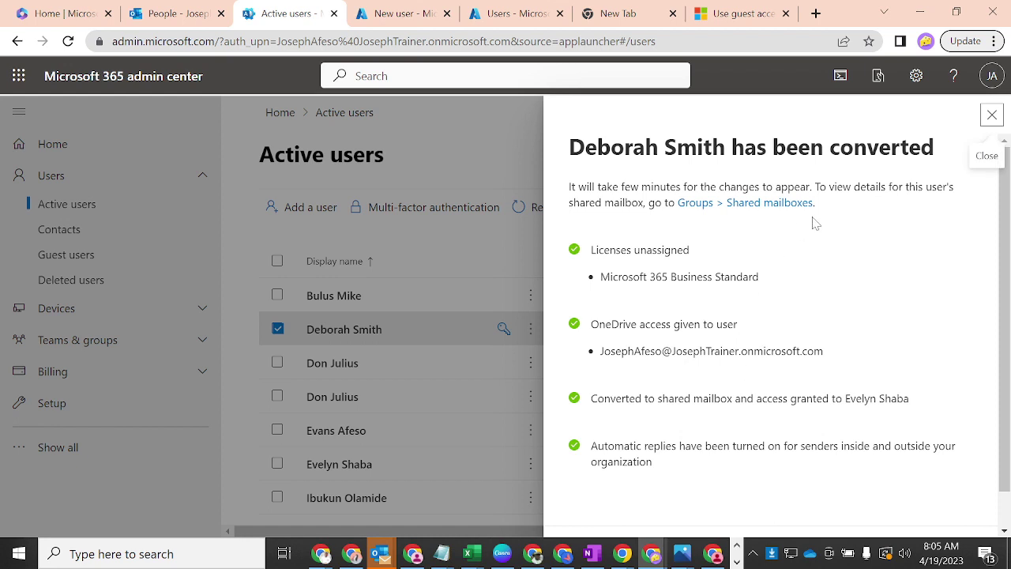
left_click_drag(982, 242, 1006, 327)
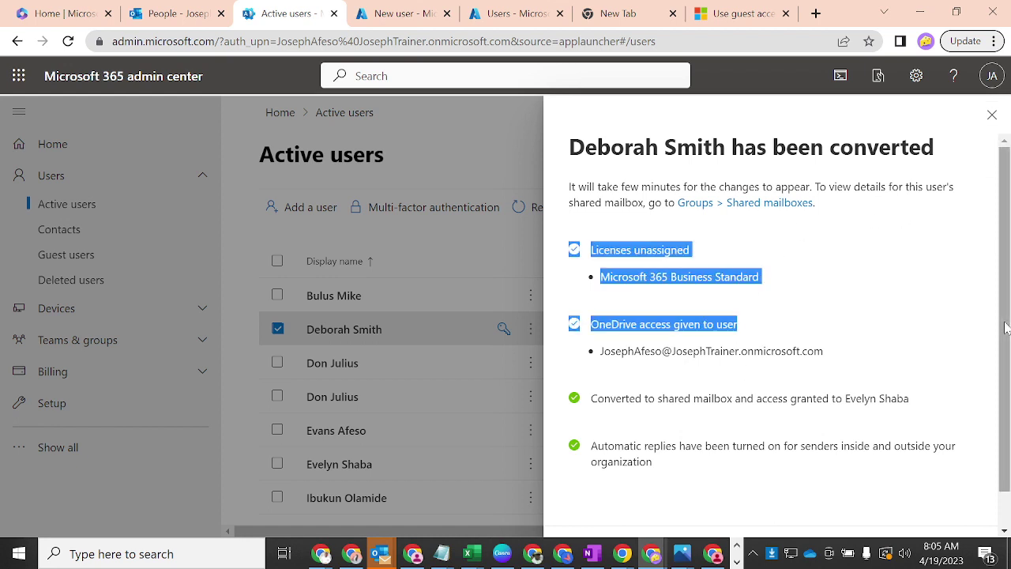
- Check who received OneDrive and shared mailbox access in the conversion summary, then dismiss it
scroll(1010, 277, "down", 1)
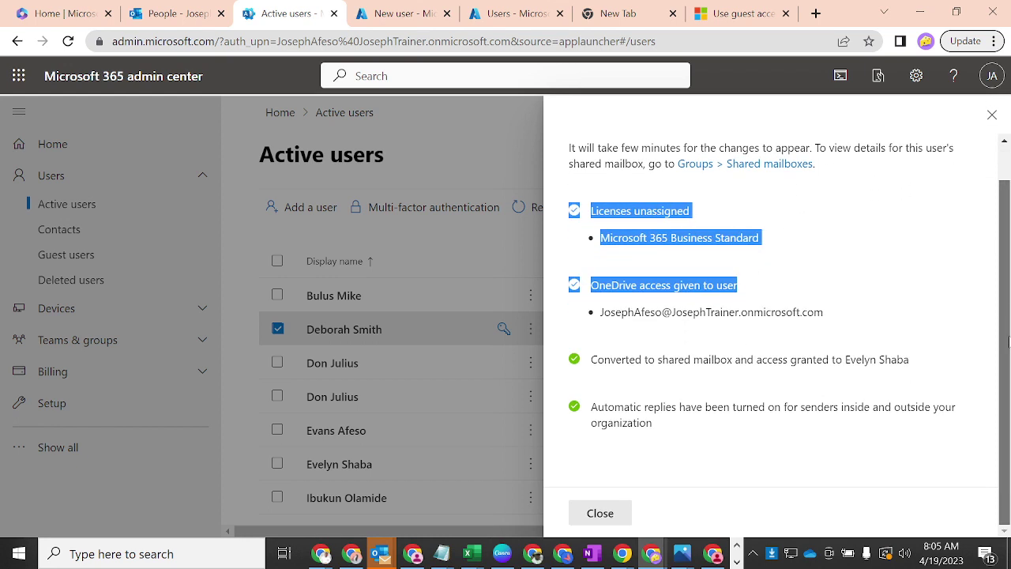
left_click(628, 261)
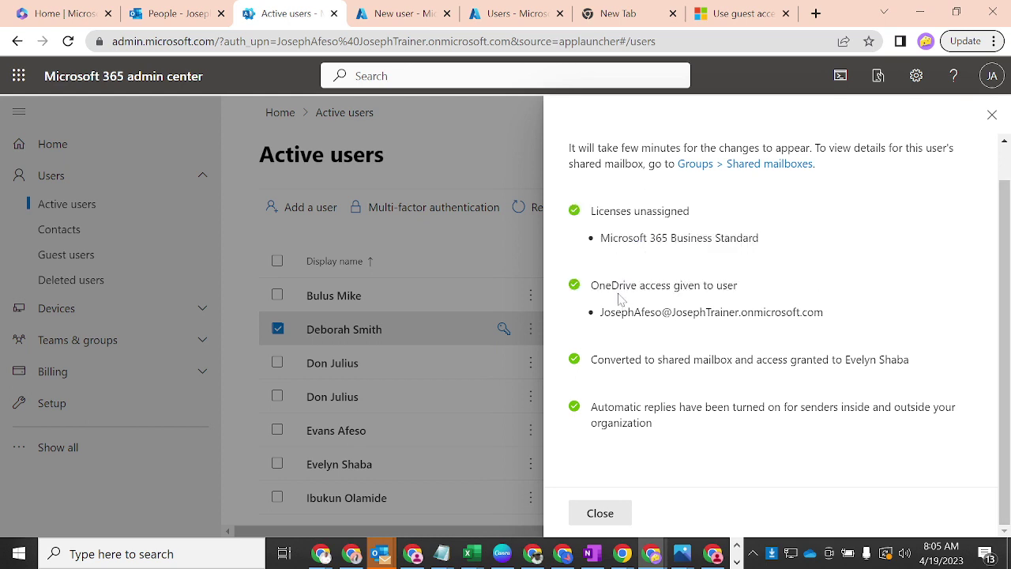
left_click_drag(655, 313, 694, 312)
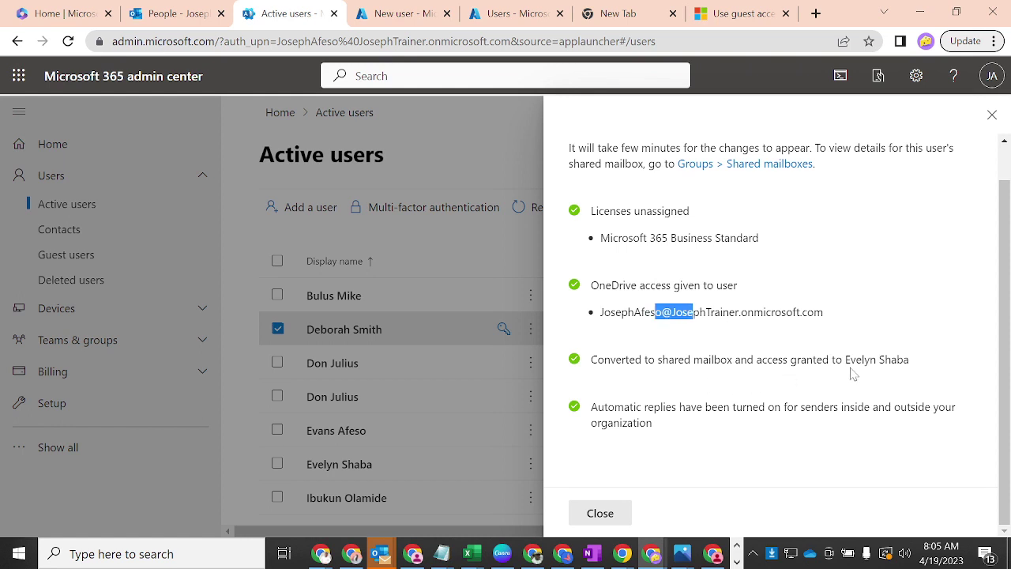
left_click_drag(846, 360, 910, 360)
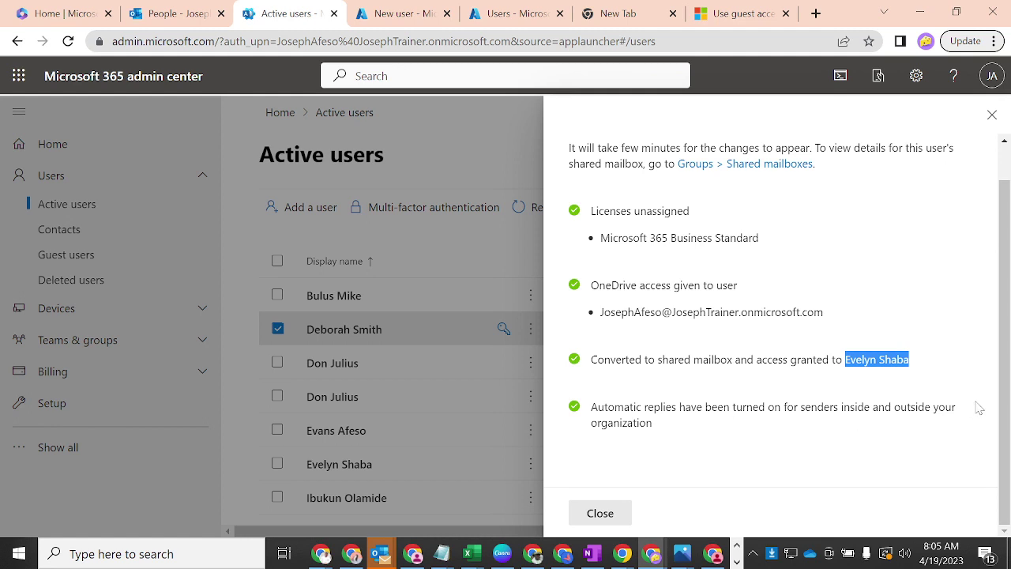
left_click(613, 519)
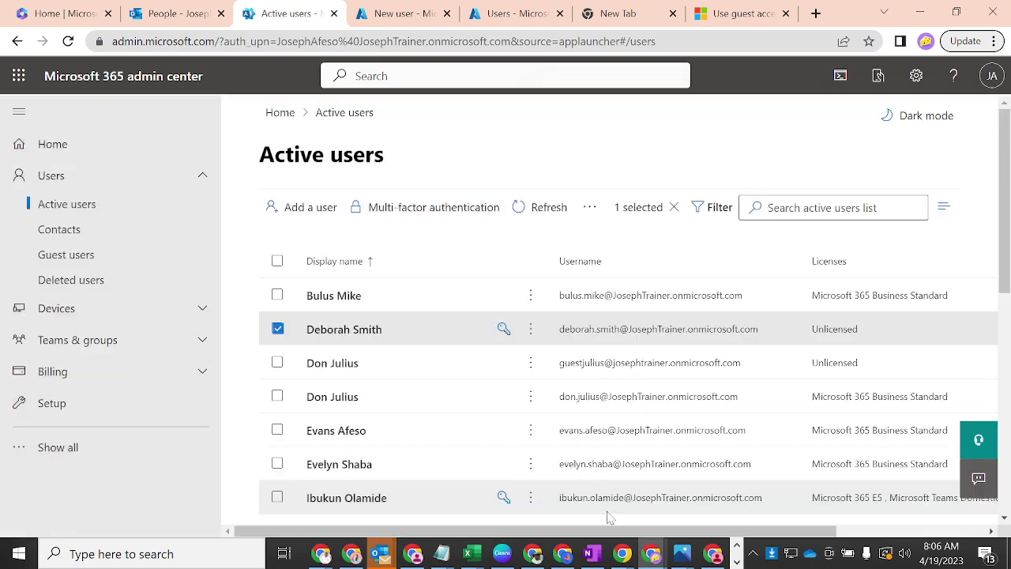
- Delete the converted, now unlicensed user from the active users and dismiss the deletion summary
left_click(531, 329)
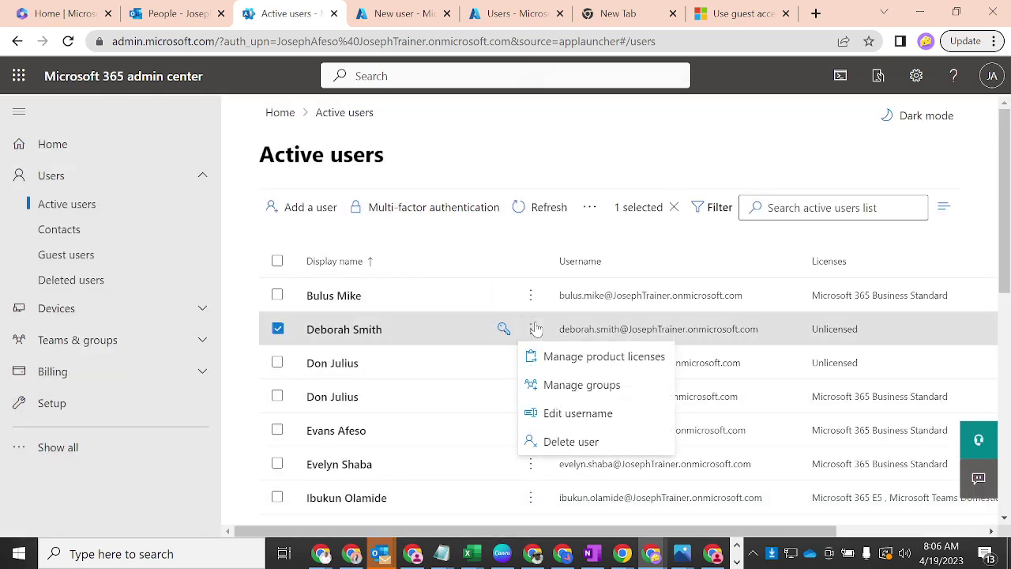
left_click(567, 441)
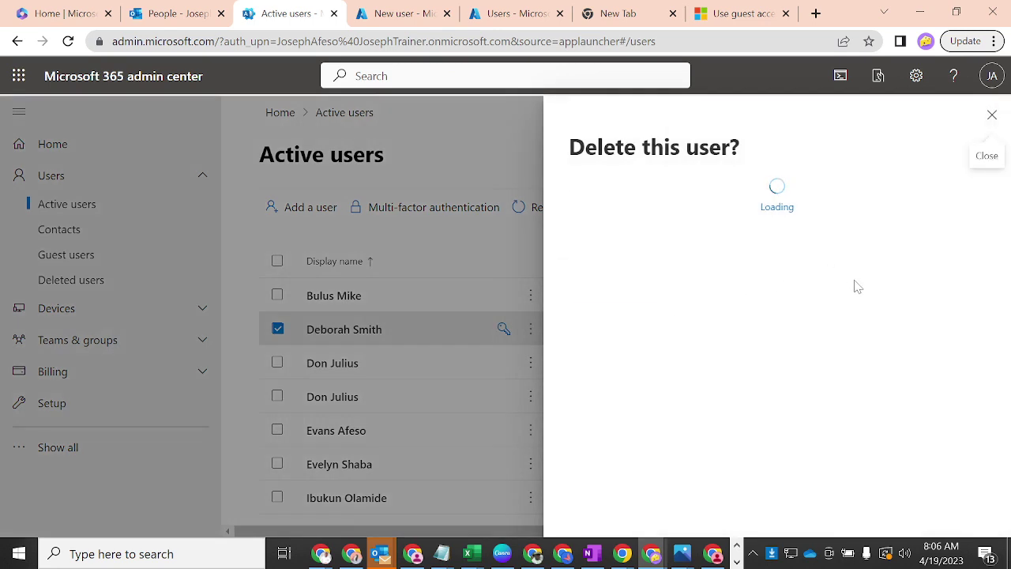
left_click(623, 286)
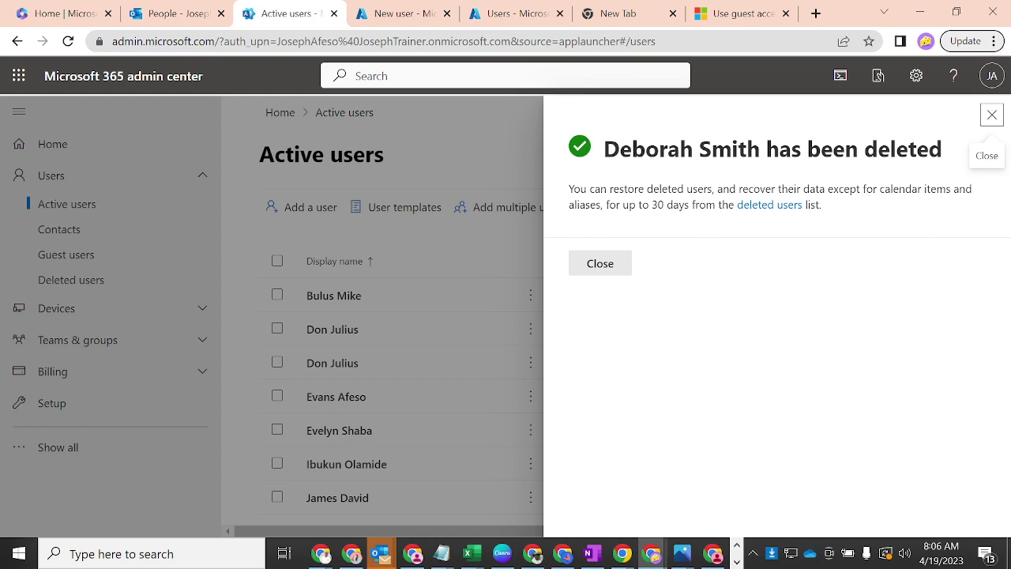
right_click(776, 208)
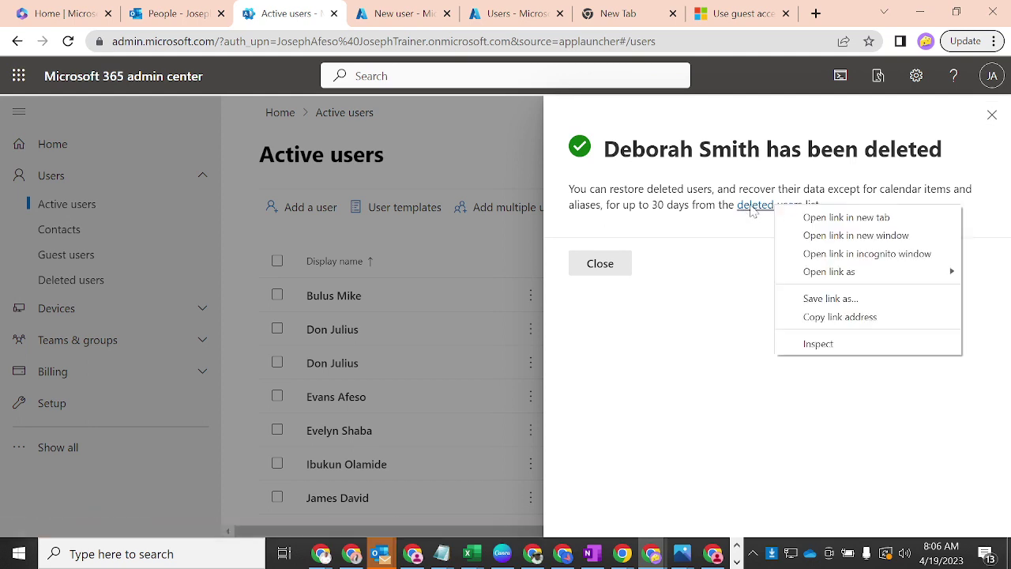
left_click(743, 259)
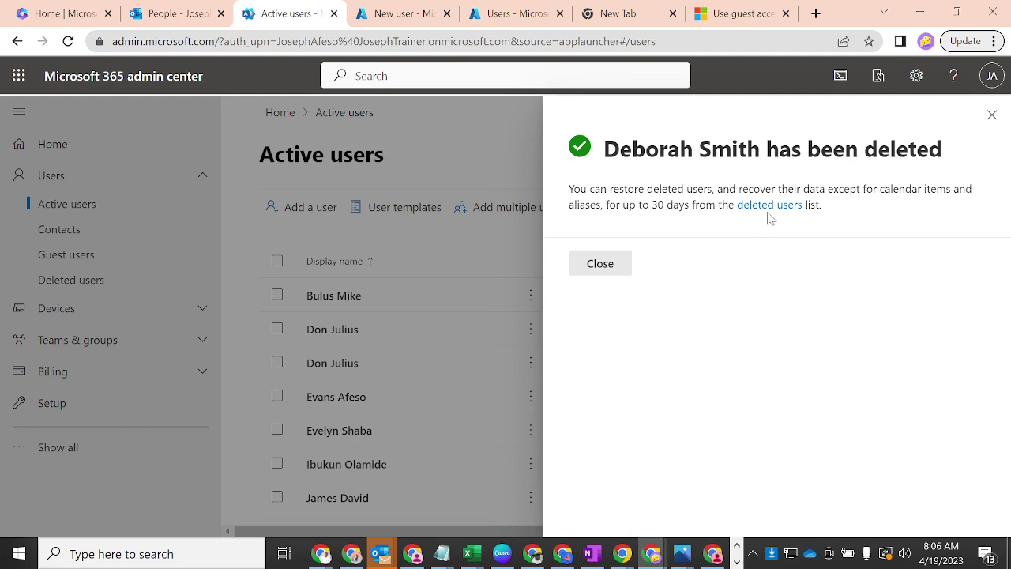
left_click(590, 267)
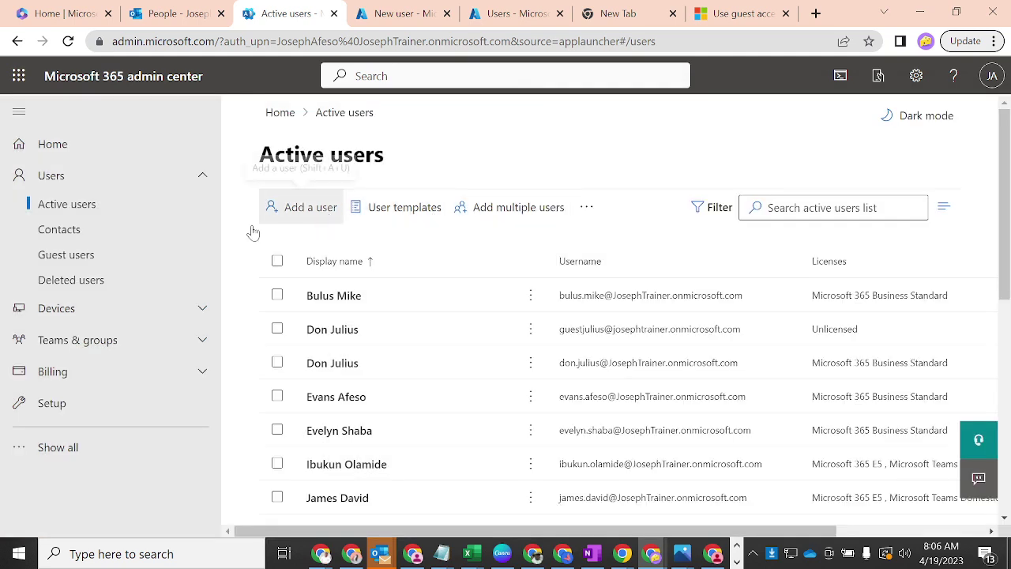
- Restore the just-deleted user with an auto-generated password and a required password change at first sign-in
left_click(98, 283)
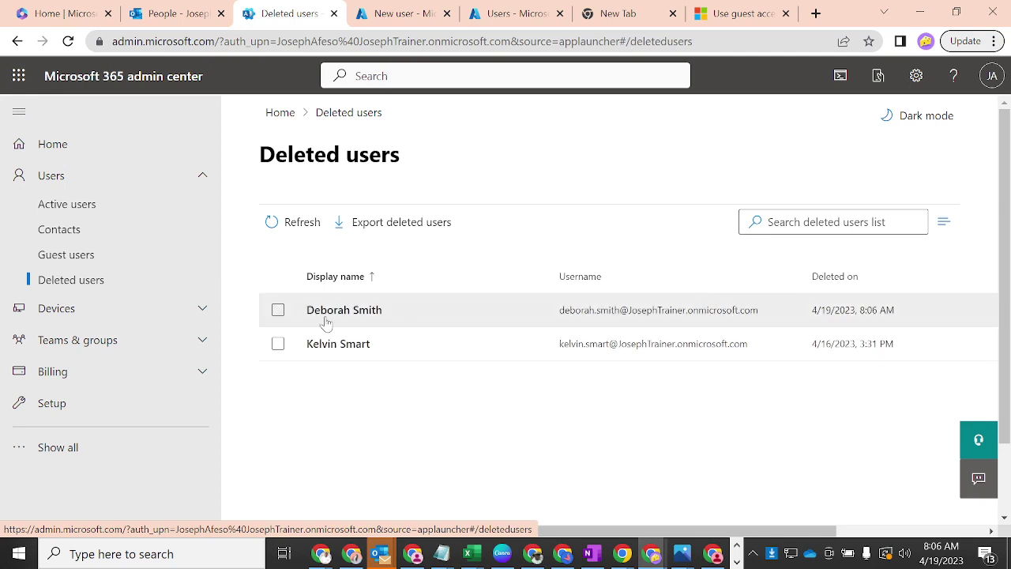
left_click(278, 310)
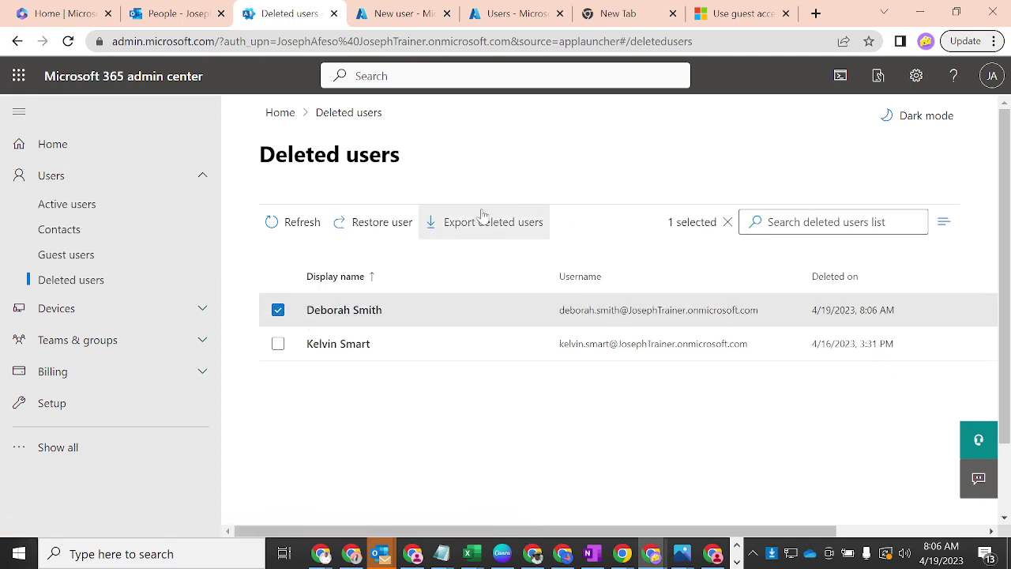
left_click(366, 226)
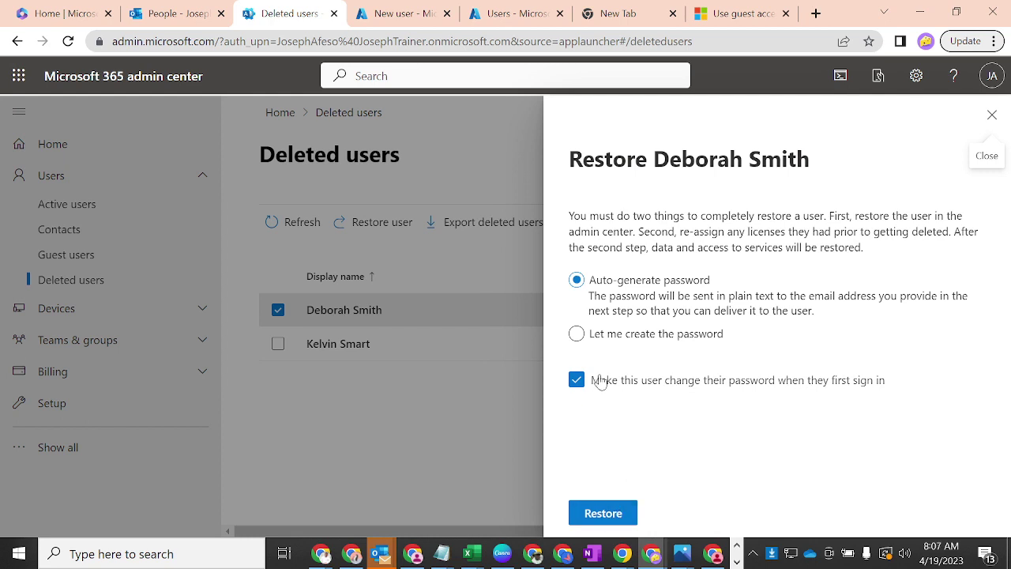
left_click(604, 514)
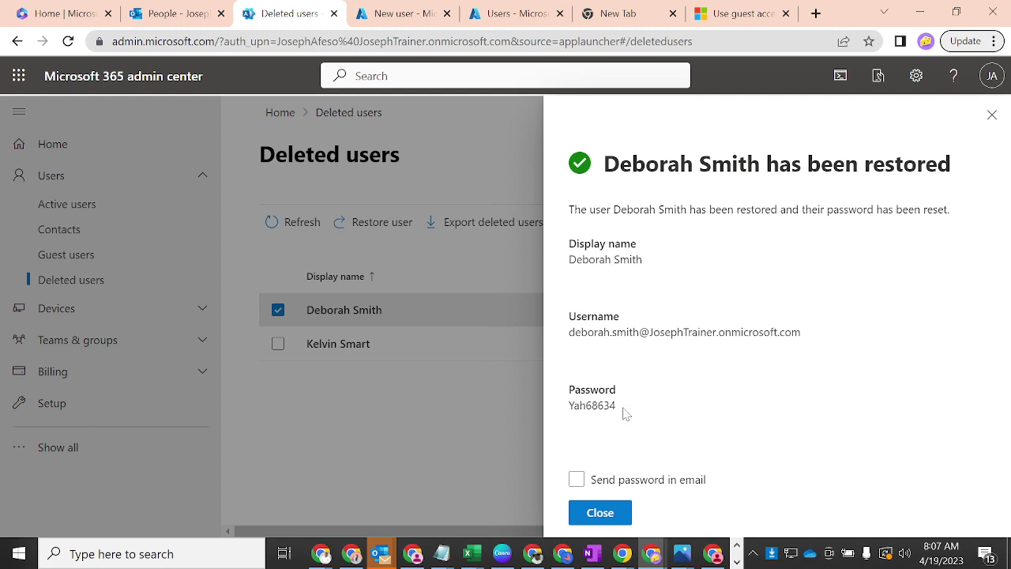
left_click_drag(624, 413, 567, 410)
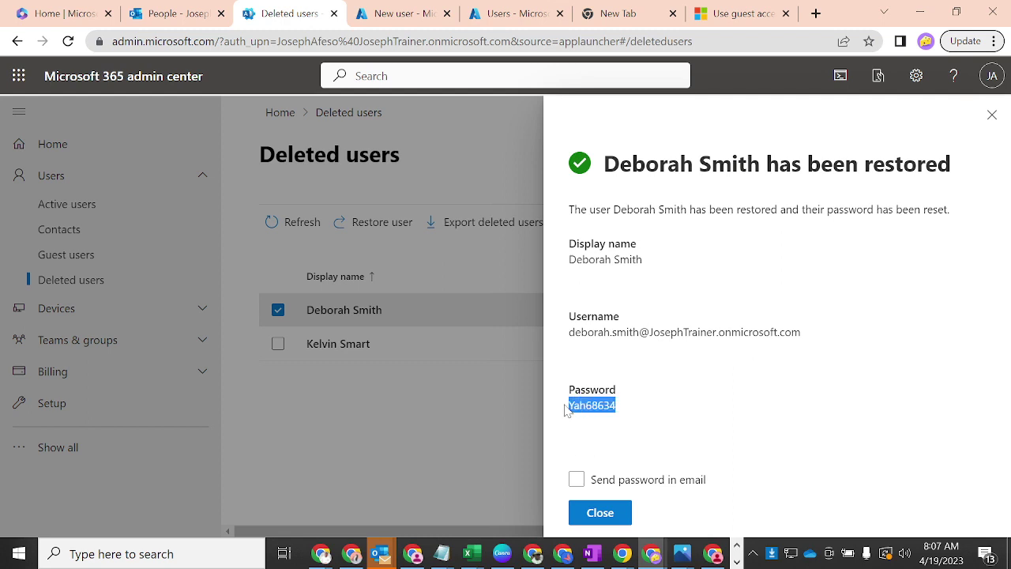
left_click(601, 513)
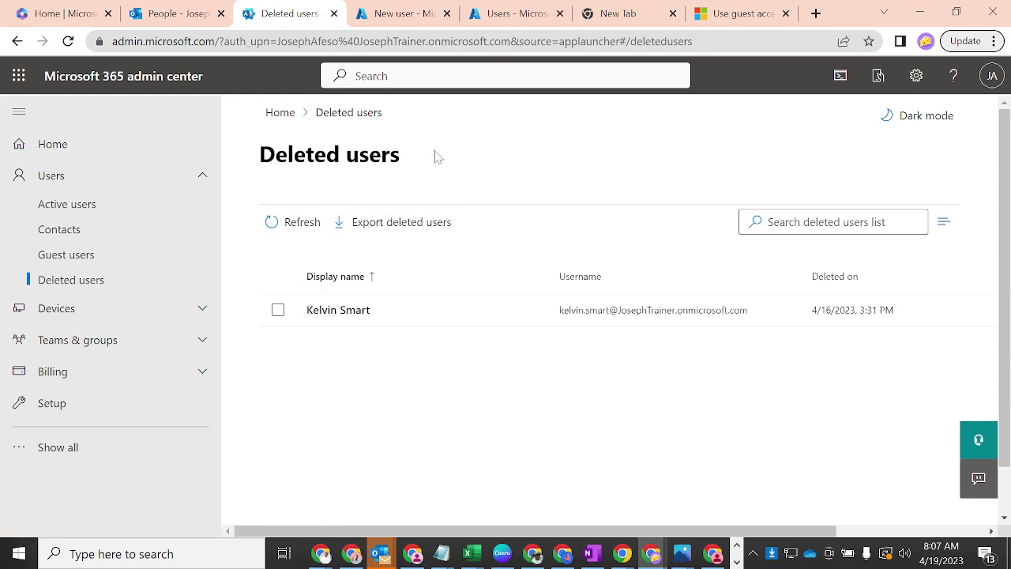
- Find the restored user among the active users, check their license status and view their account details
left_click(77, 202)
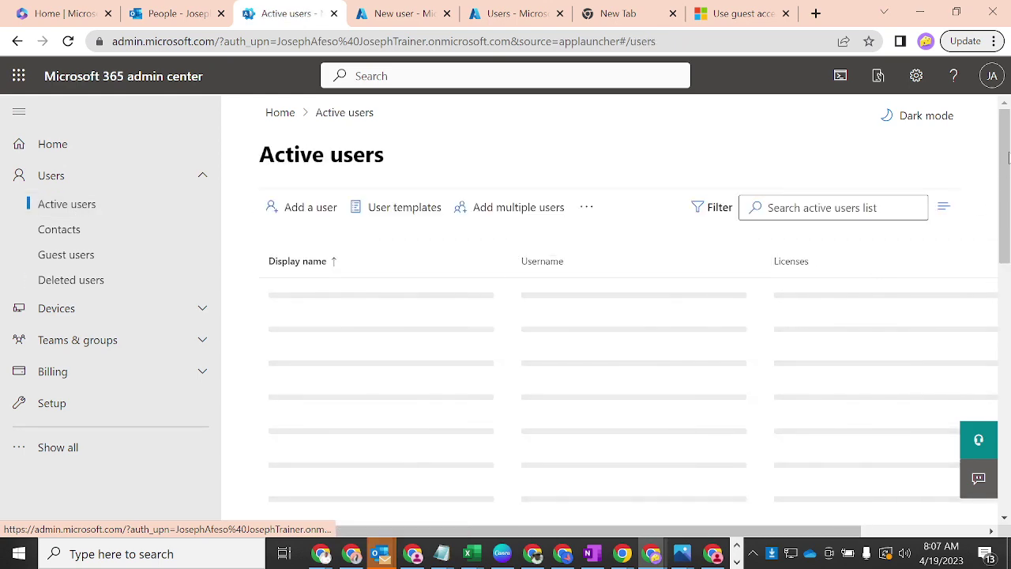
left_click_drag(1006, 151, 1008, 180)
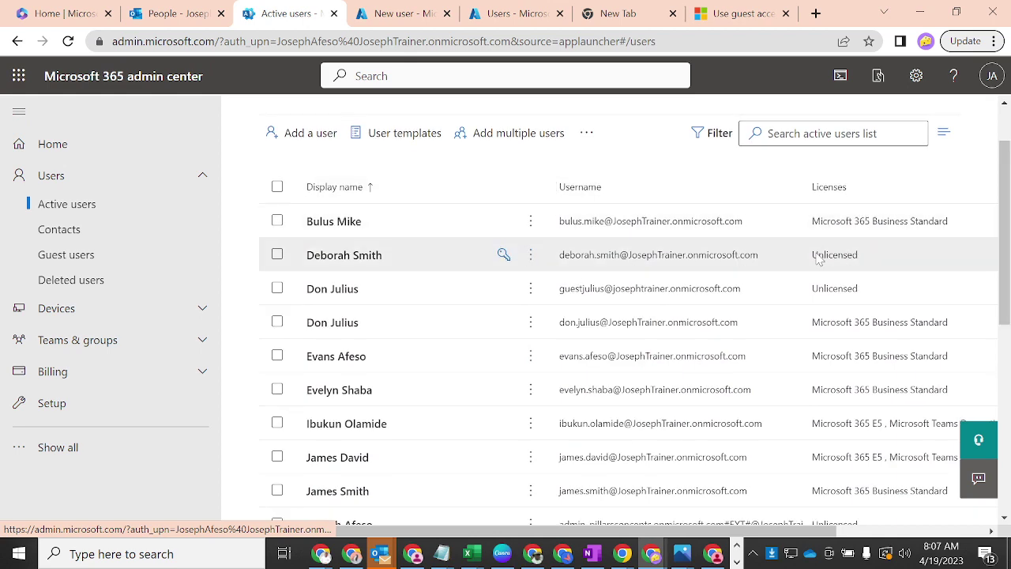
left_click(867, 255)
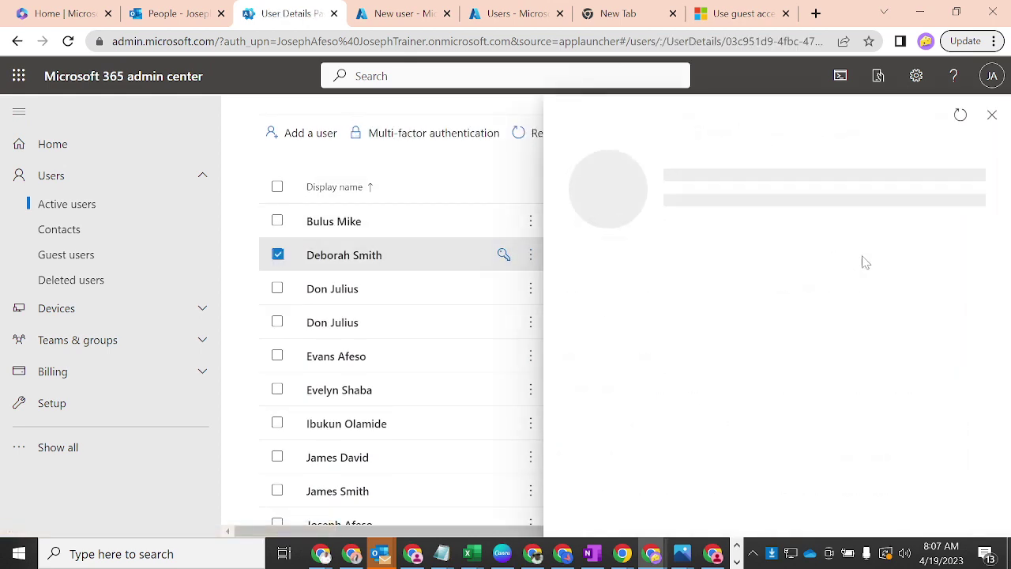
left_click(992, 114)
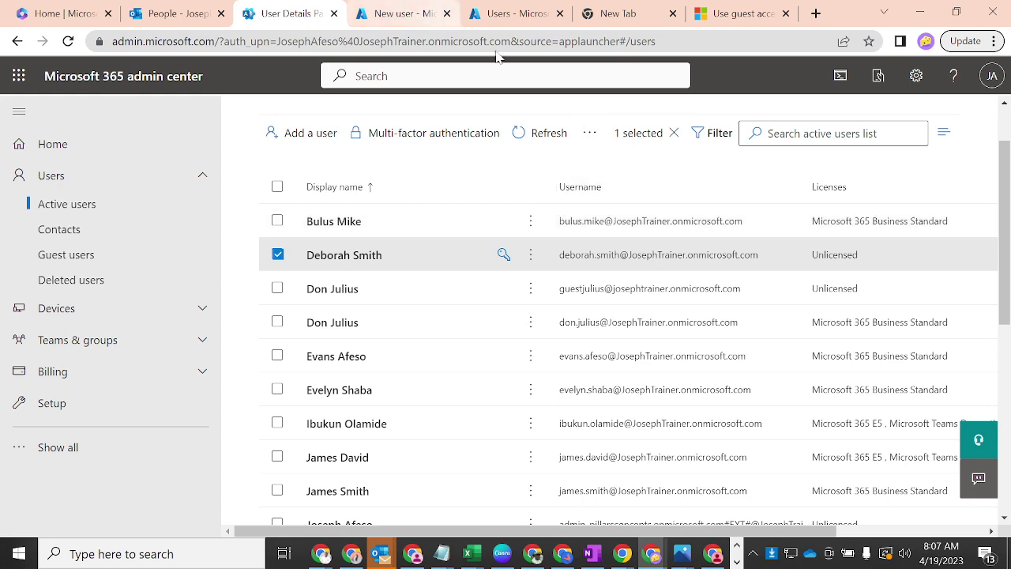
- Switch to the trainer's personal Chrome profile and view the LinkedIn profile page
left_click(925, 41)
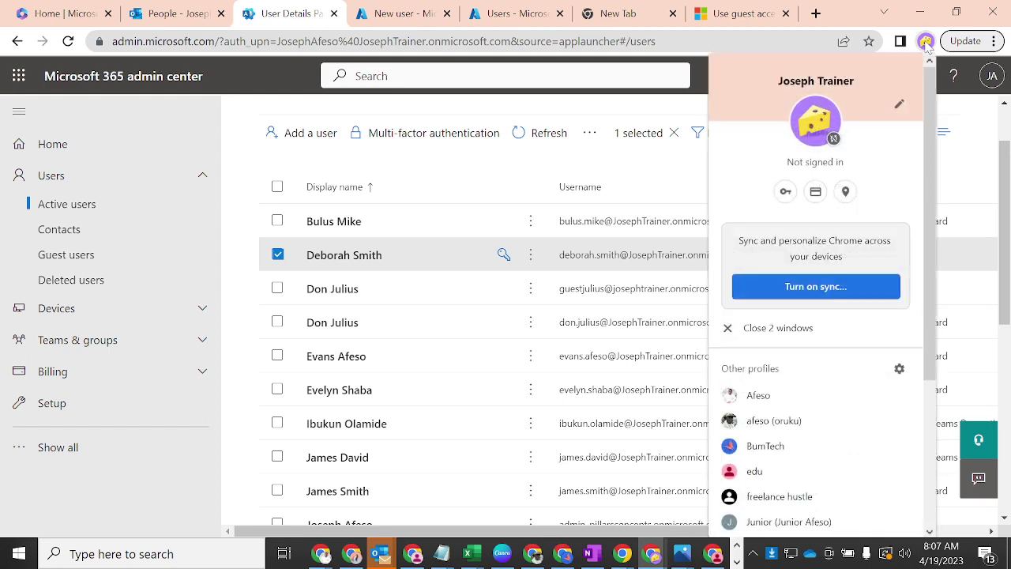
left_click(752, 397)
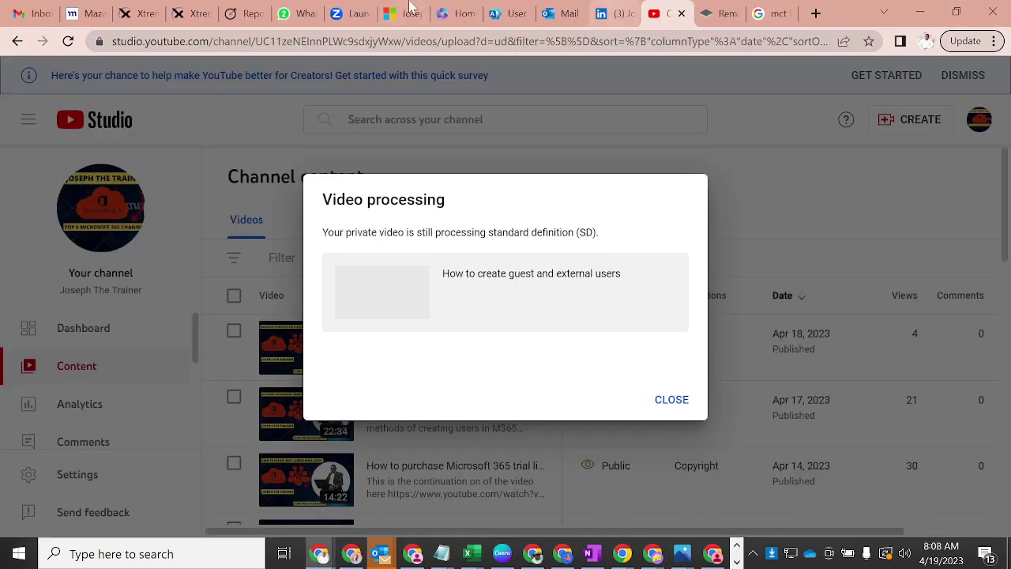
left_click(614, 12)
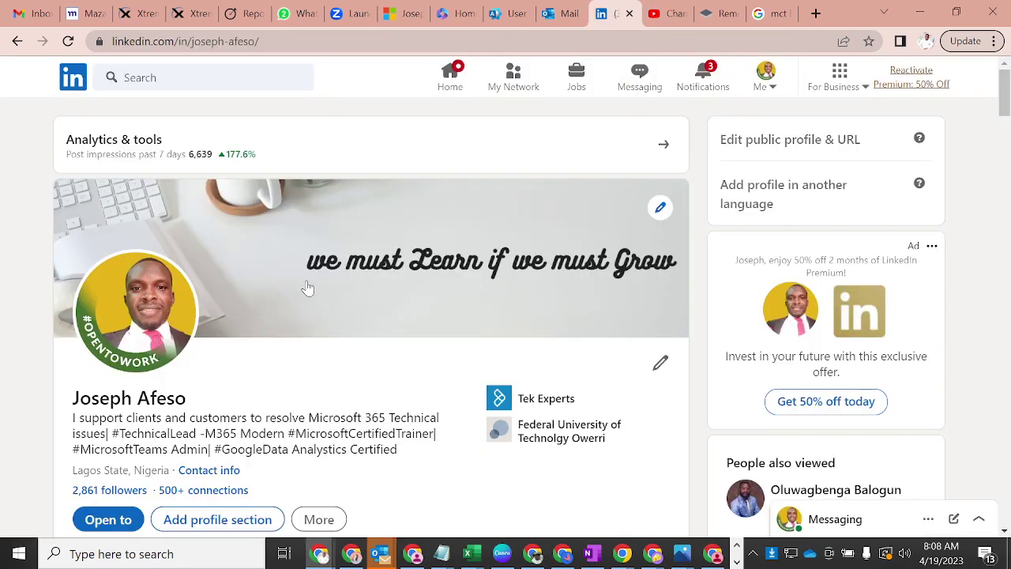
mouse_move(1006, 91)
left_mouse_down()
mouse_move(1006, 125)
mouse_move(1007, 93)
left_mouse_up()
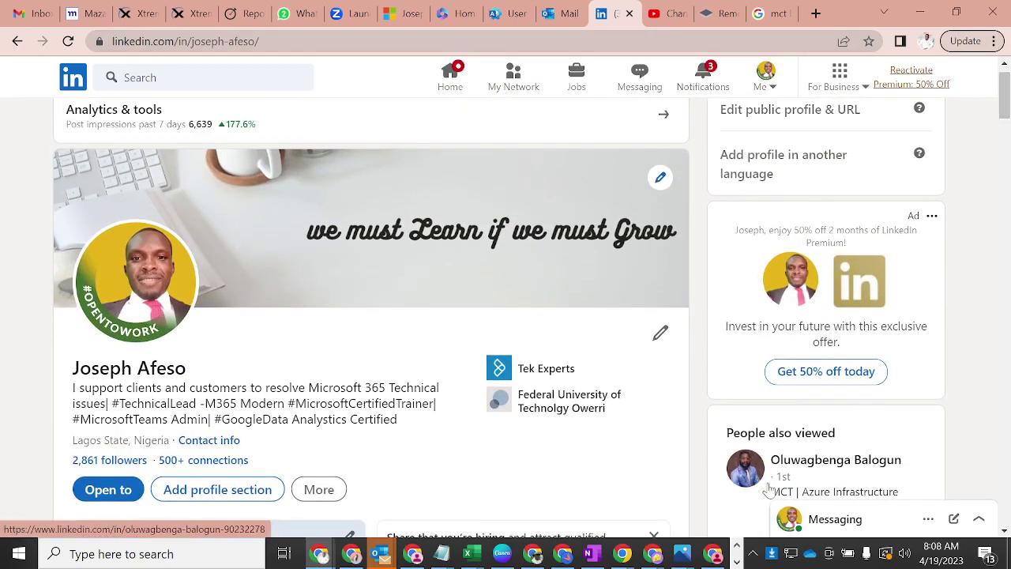
left_click(737, 562)
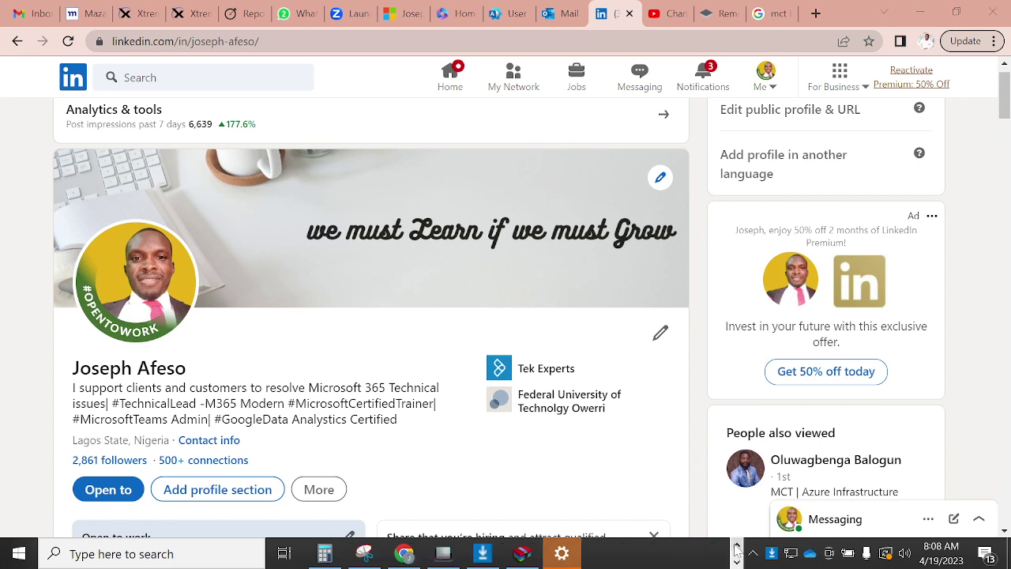
left_click(737, 546)
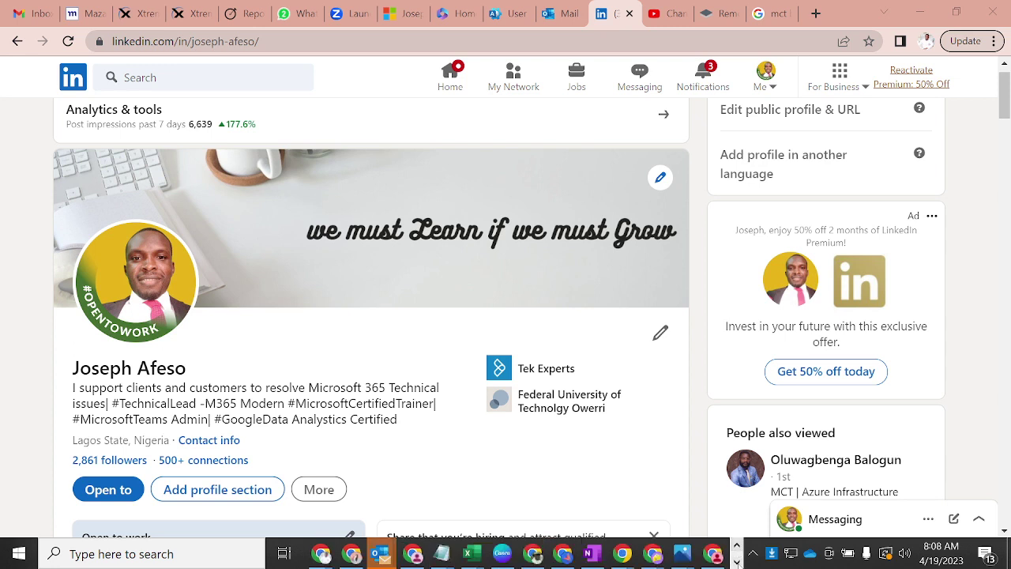
left_click(737, 562)
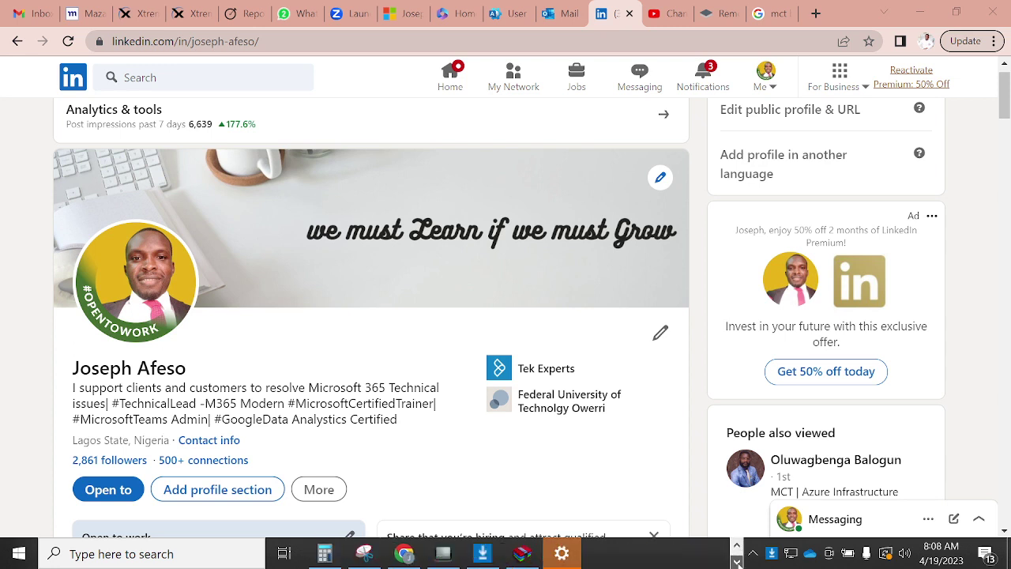
left_click(737, 547)
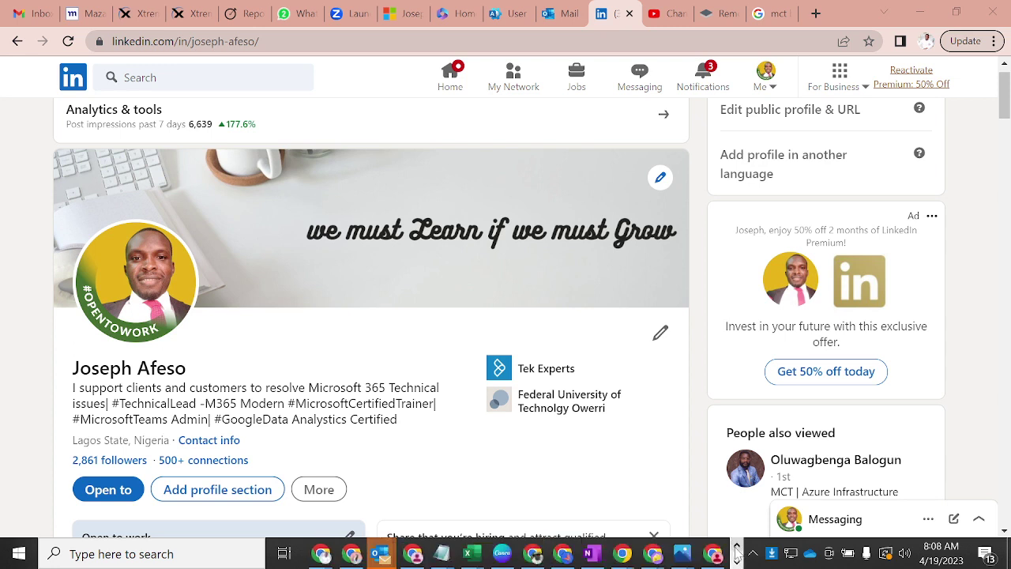